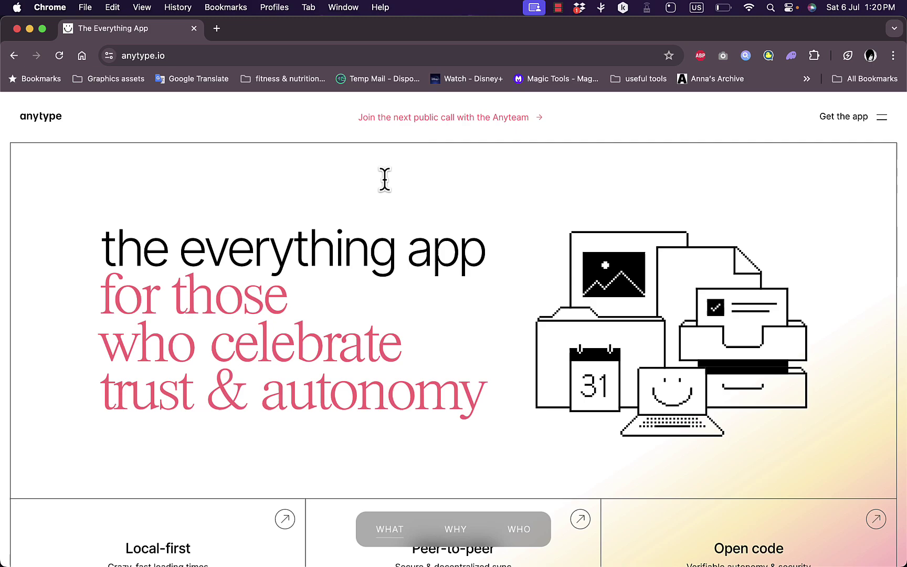
Scroll the Anytype download page to the Desktop/Mobile section listing the Mac Apple Silicon (ARM64) build.
scroll(384, 178, down, 5)
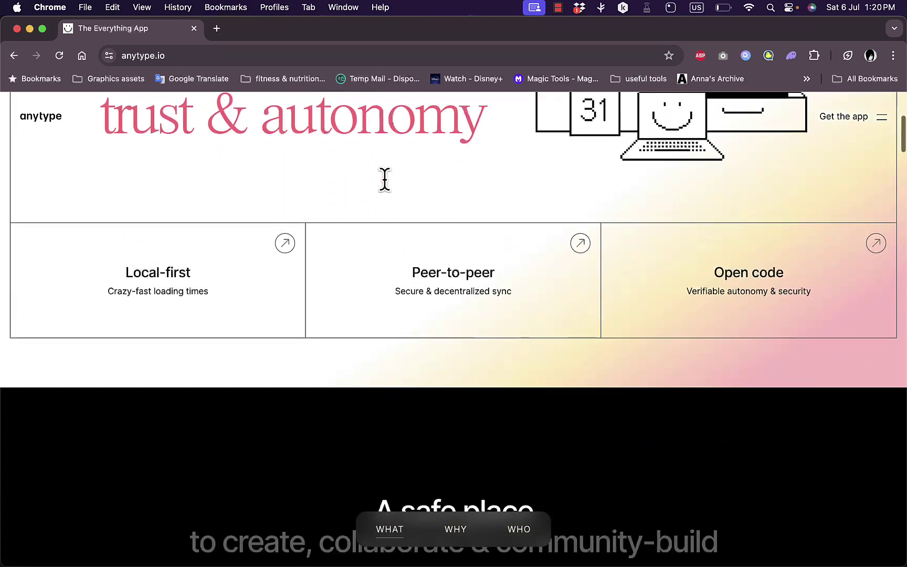
scroll(385, 179, down, 3)
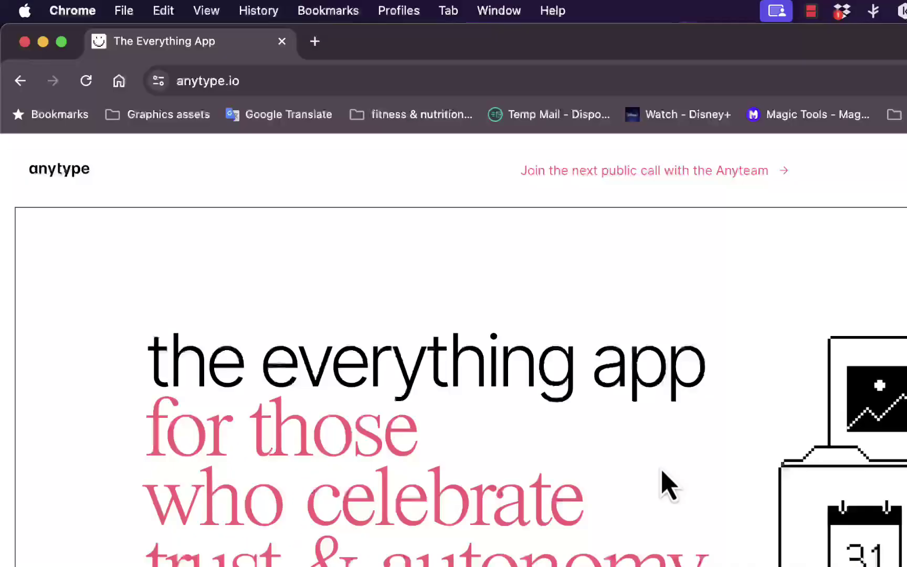
scroll(610, 335, down, 5)
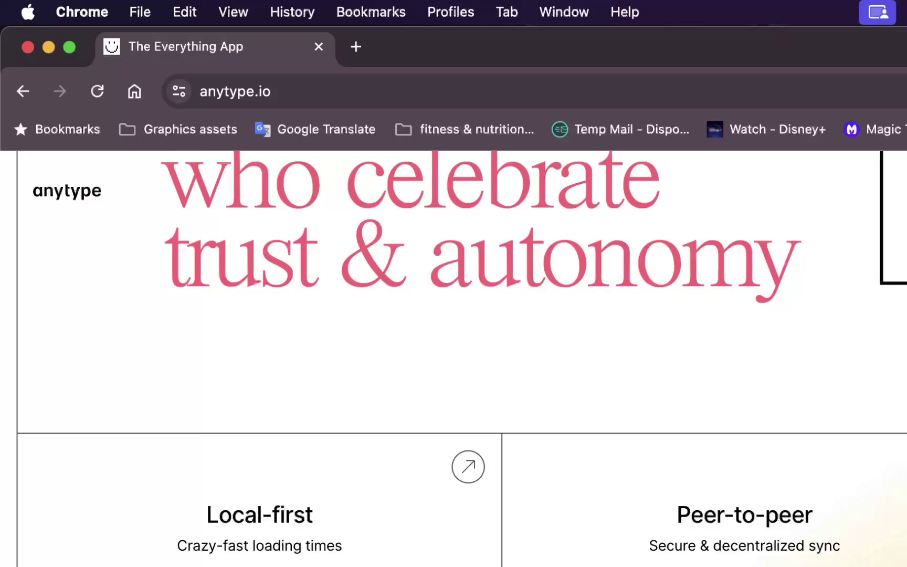
scroll(528, 445, down, 10)
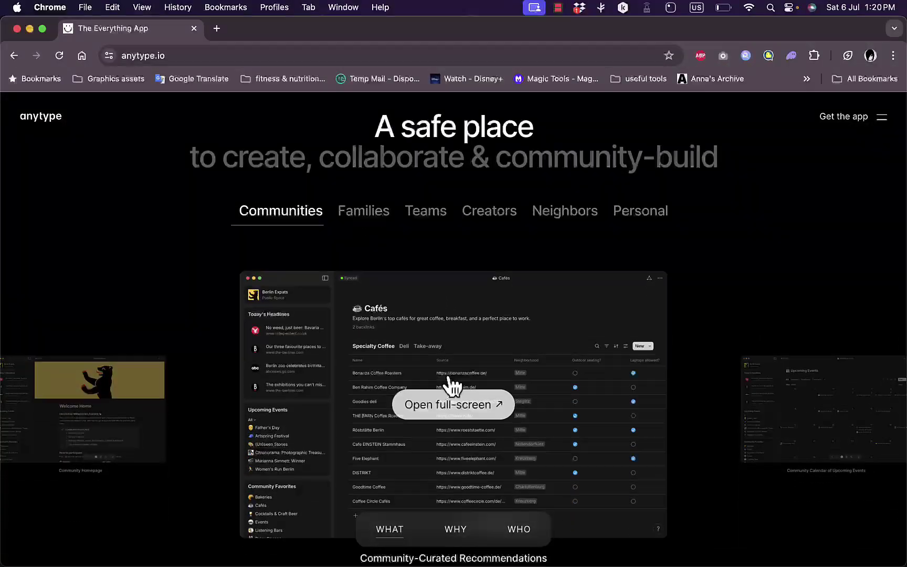
scroll(450, 386, down, 10)
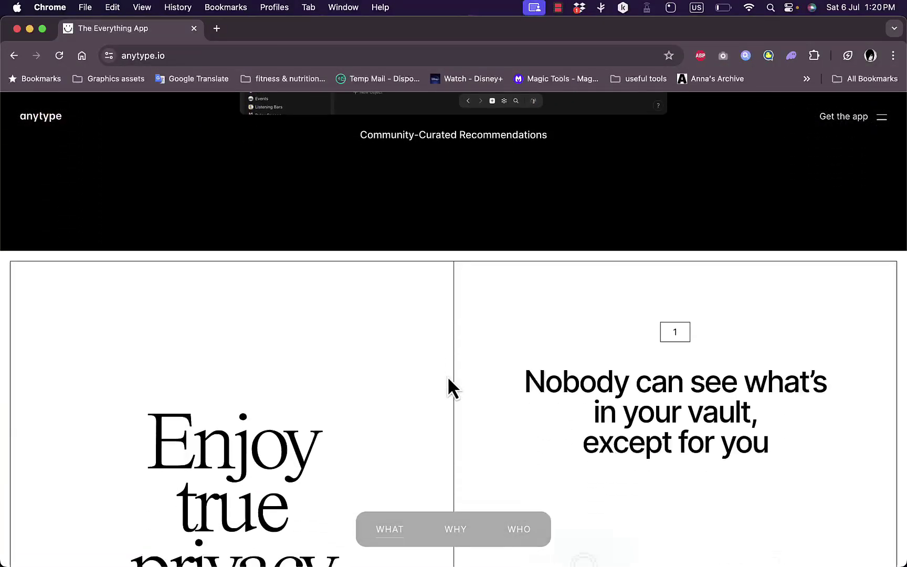
scroll(447, 377, down, 10)
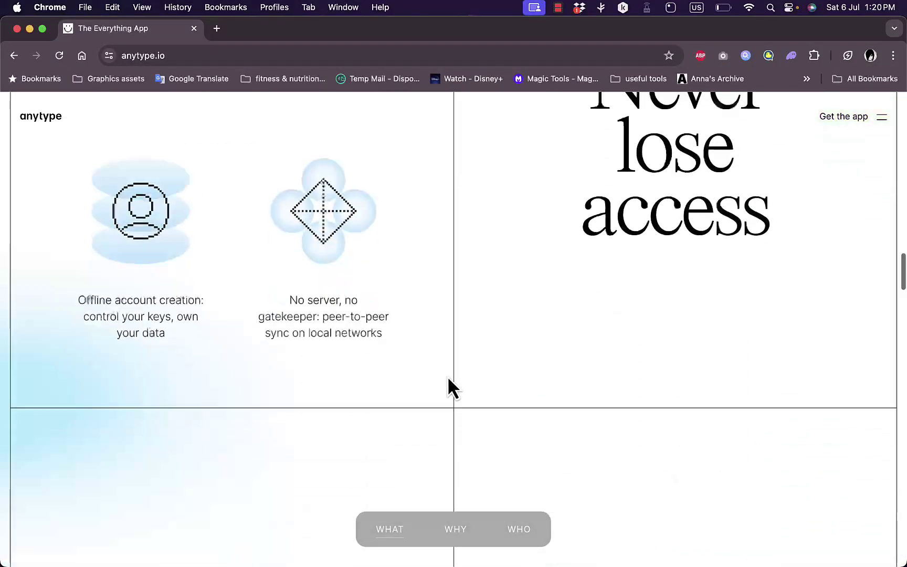
scroll(447, 376, down, 10)
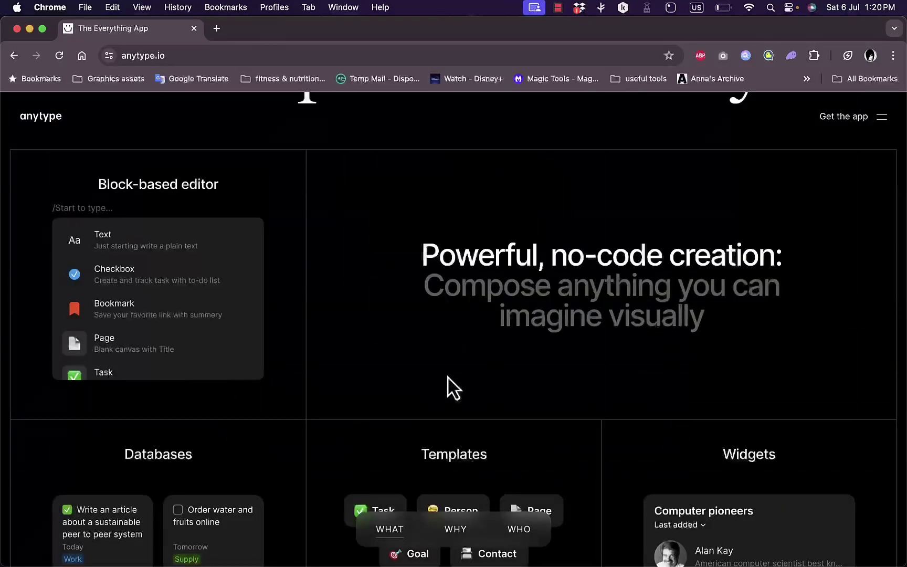
scroll(453, 389, down, 10)
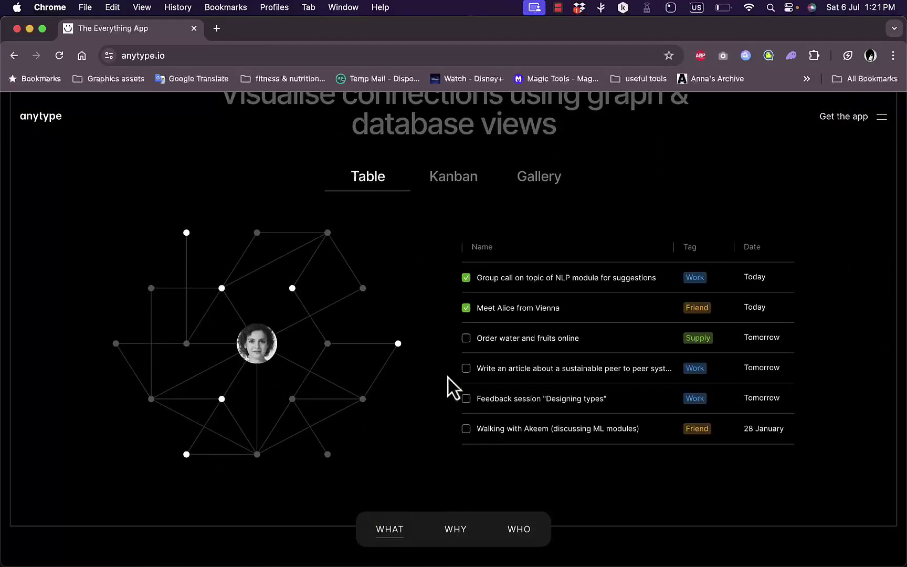
scroll(454, 388, down, 10)
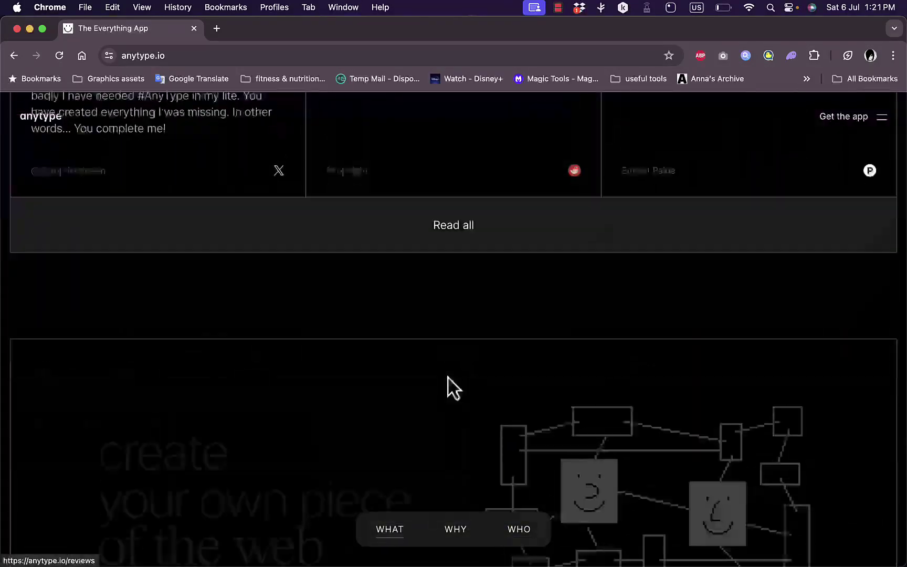
scroll(449, 388, up, 20)
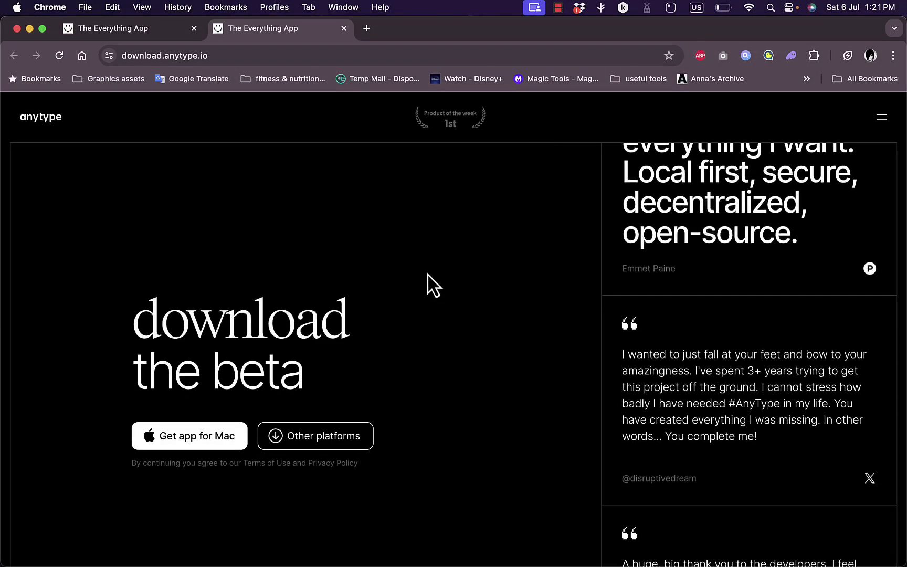
scroll(428, 278, down, 10)
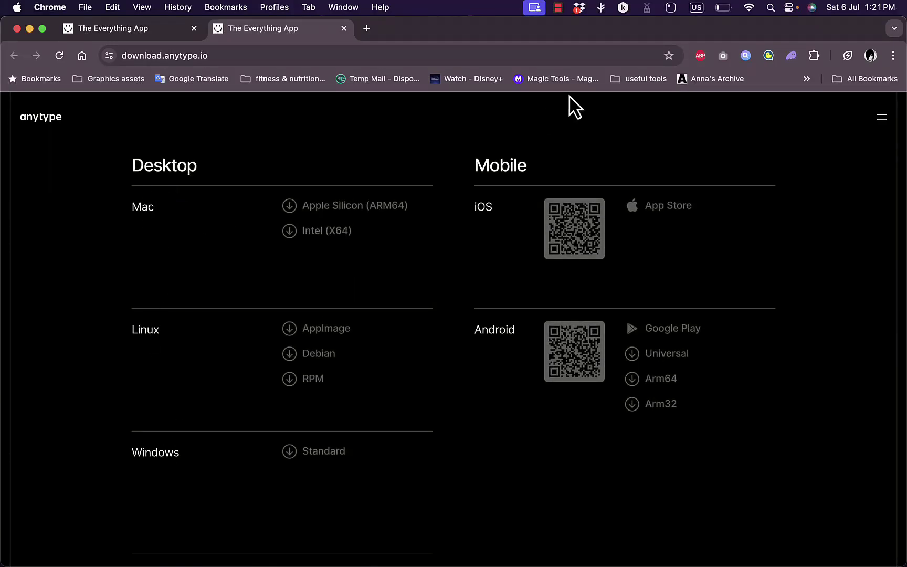
scroll(523, 247, down, 2)
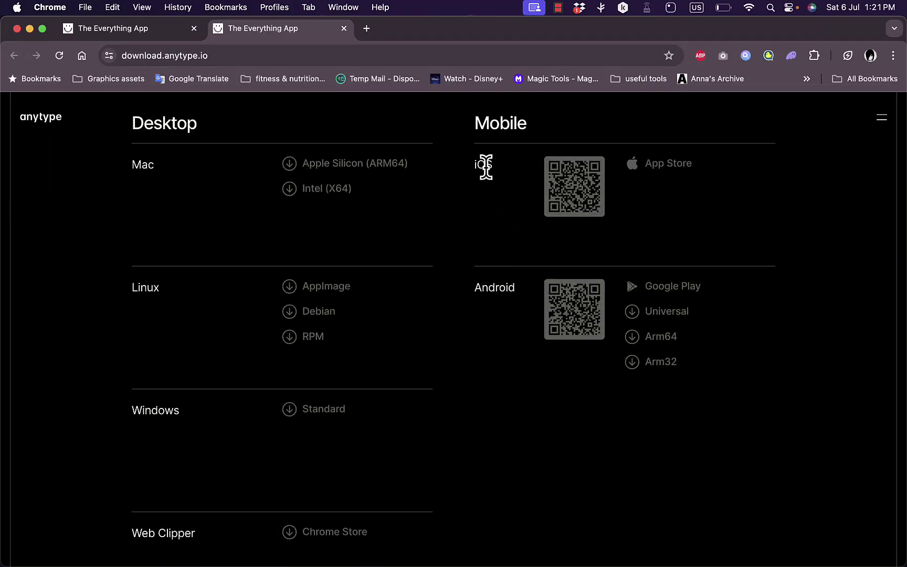
scroll(493, 302, down, 7)
scroll(494, 302, up, 9)
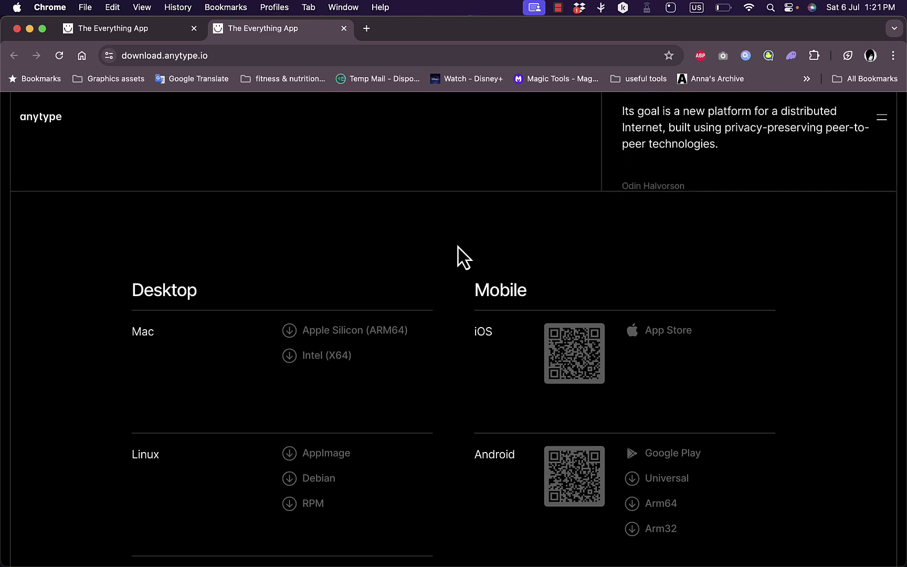
Copy Anytype into Applications, launch it via Spotlight, and approve the downloaded-app warning.
drag(337, 212, 505, 208)
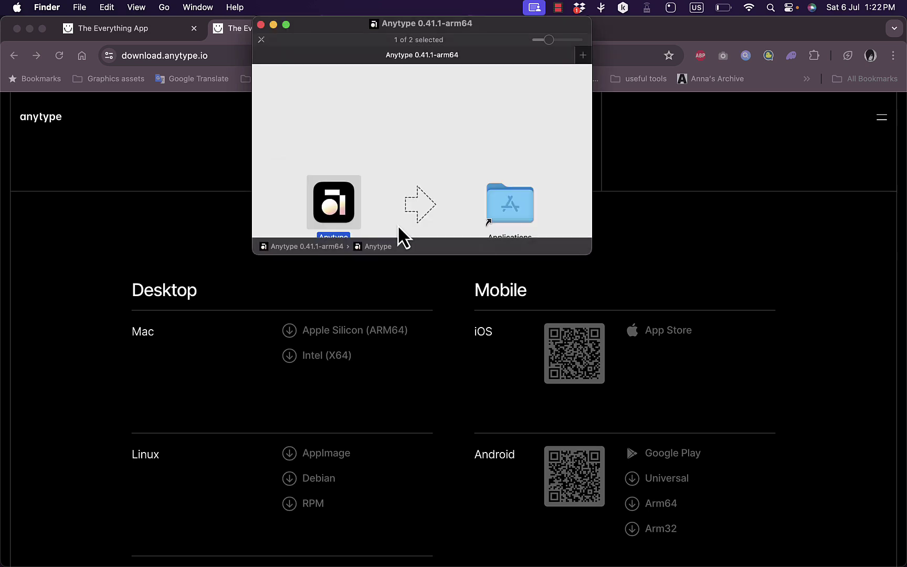
click(261, 25)
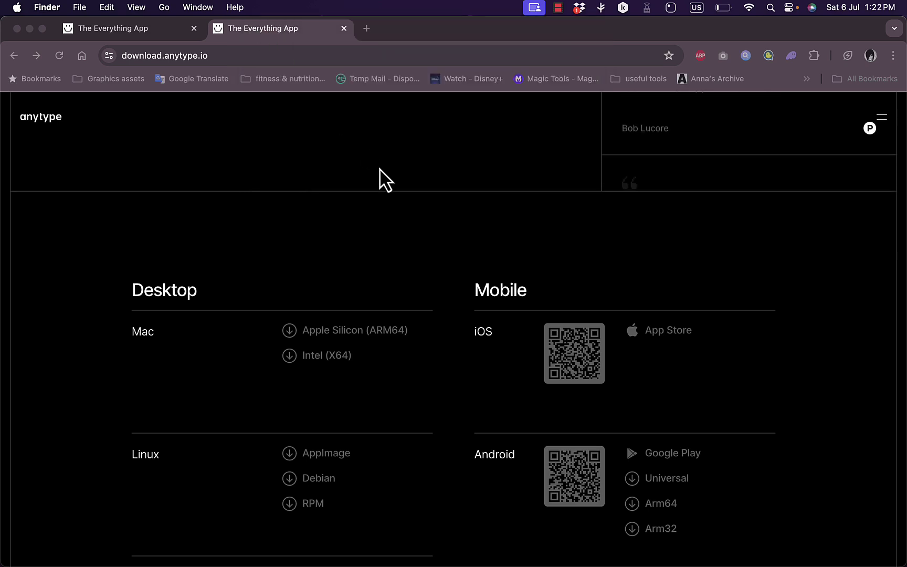
key(super+space)
text(anyt)
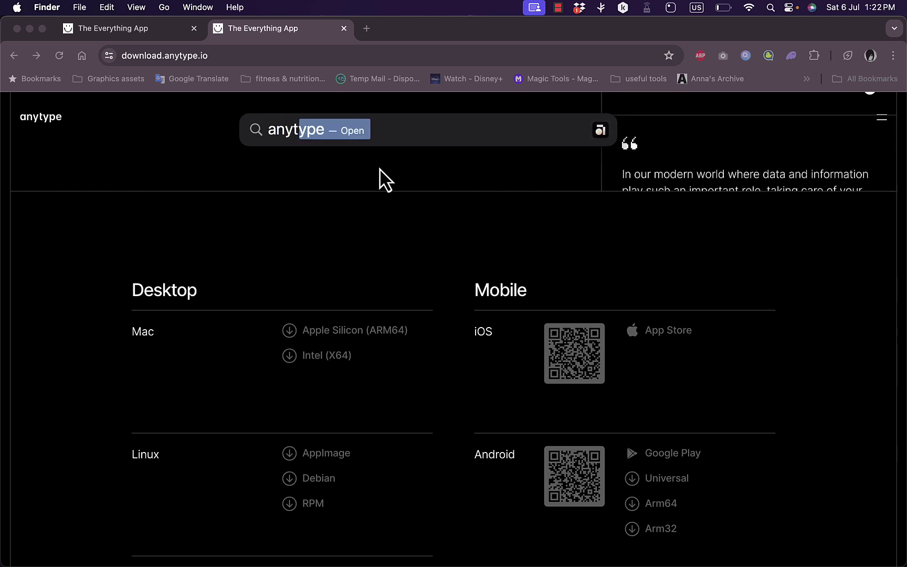
key(Return)
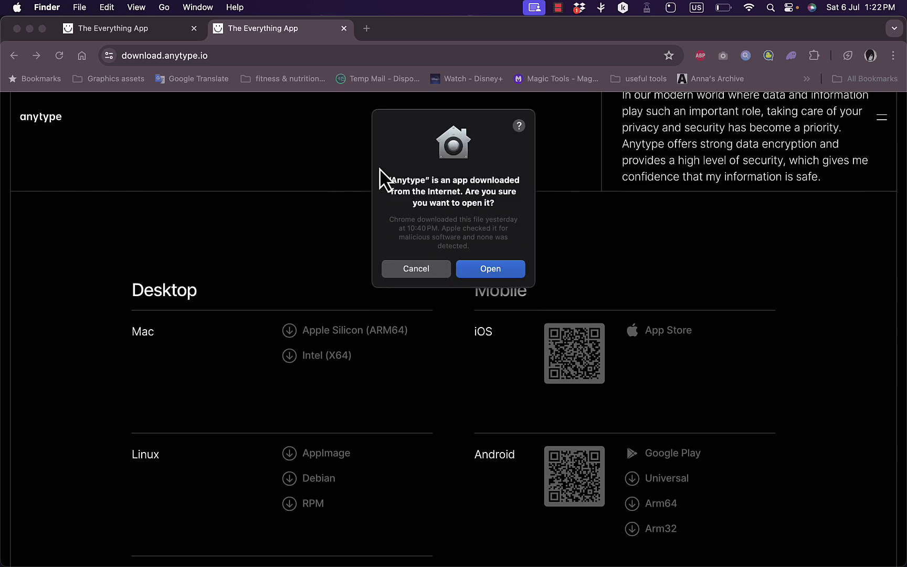
click(493, 268)
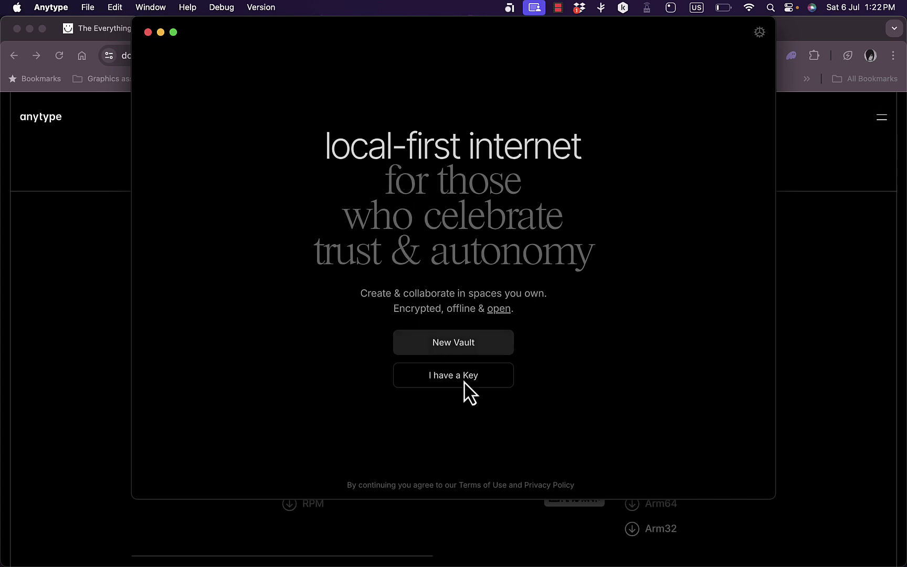
Create a New Vault, reveal its recovery key, enter a display name, and enter the vault.
click(454, 349)
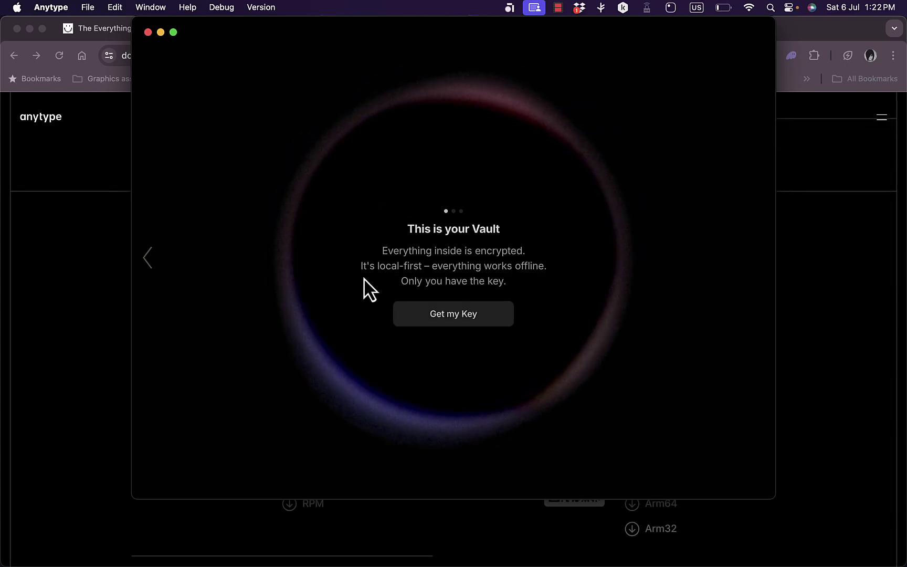
click(455, 312)
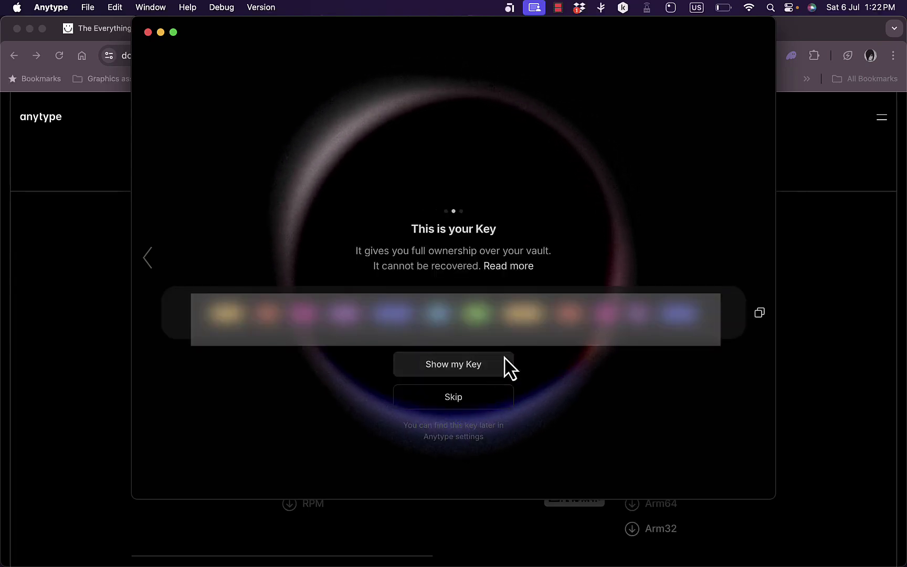
click(460, 370)
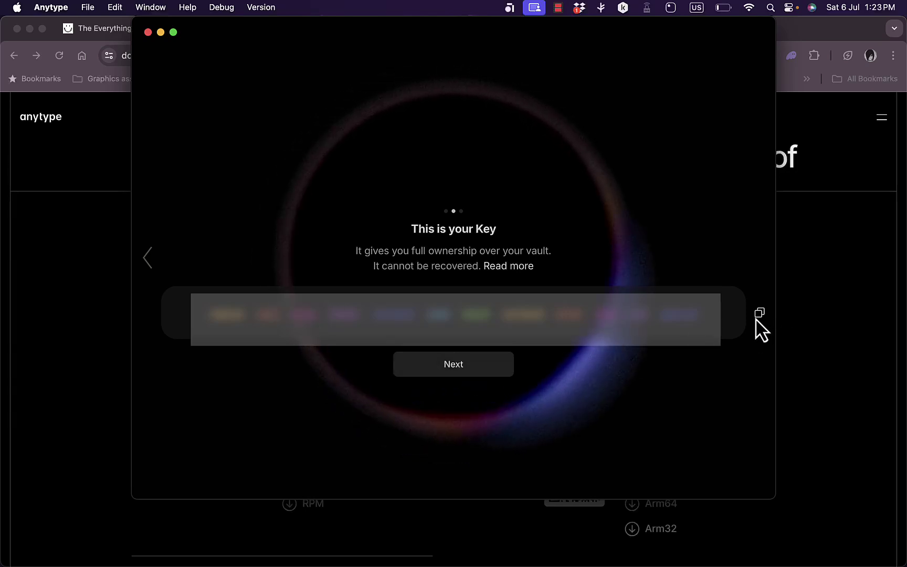
click(443, 369)
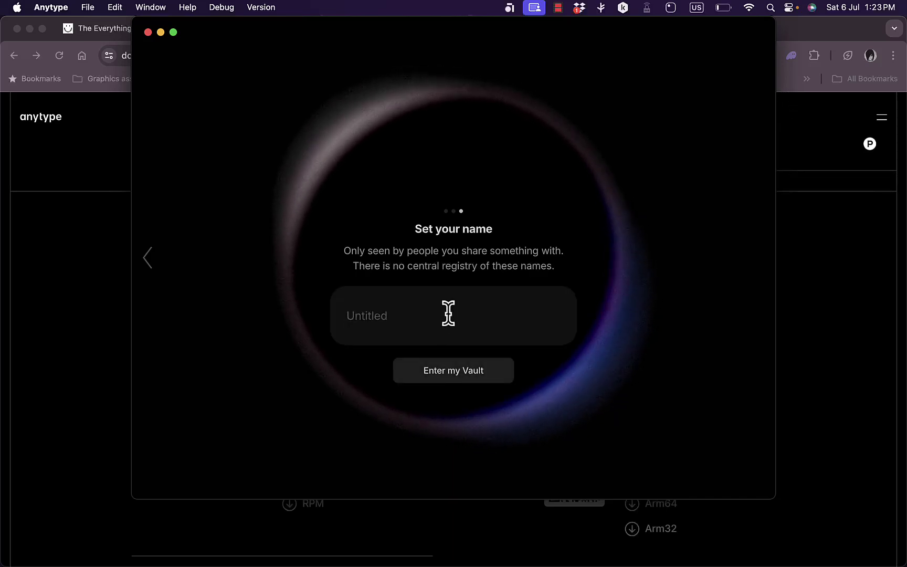
text(JOHN)
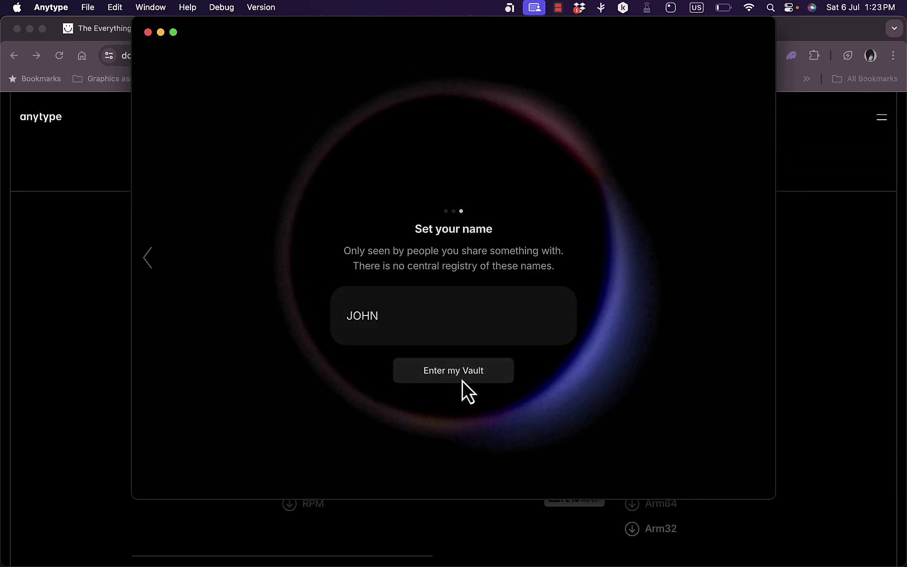
click(462, 378)
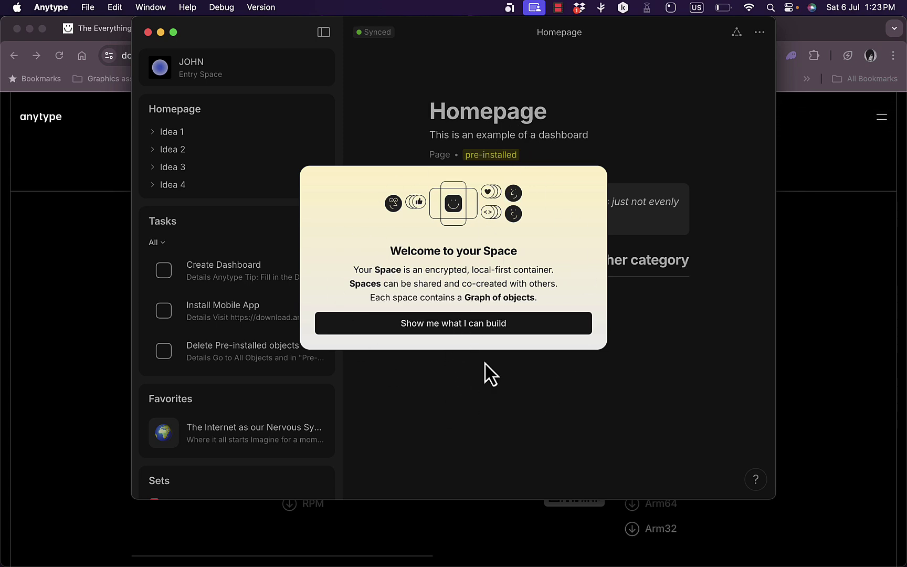
Dismiss the welcome intro and open the Habit Tracker card in the template gallery.
click(458, 324)
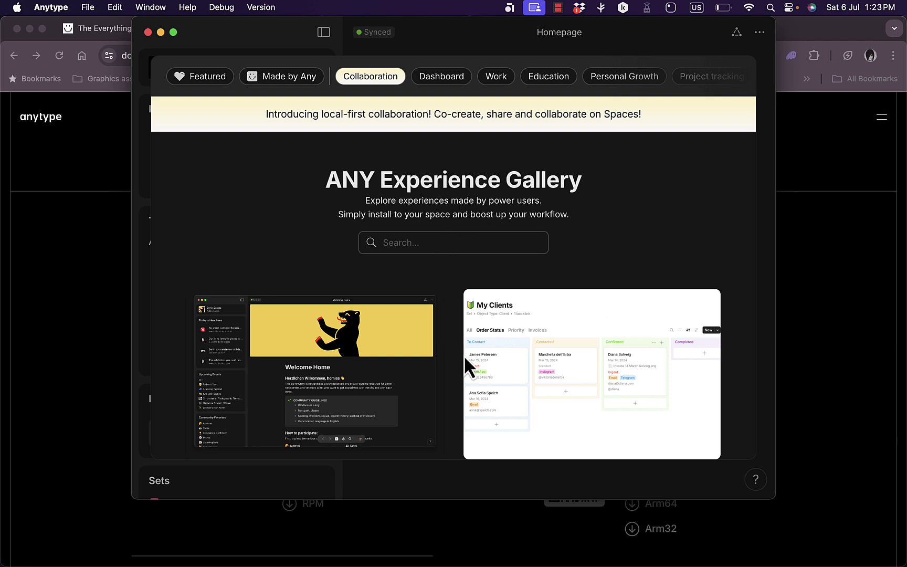
scroll(446, 372, down, 5)
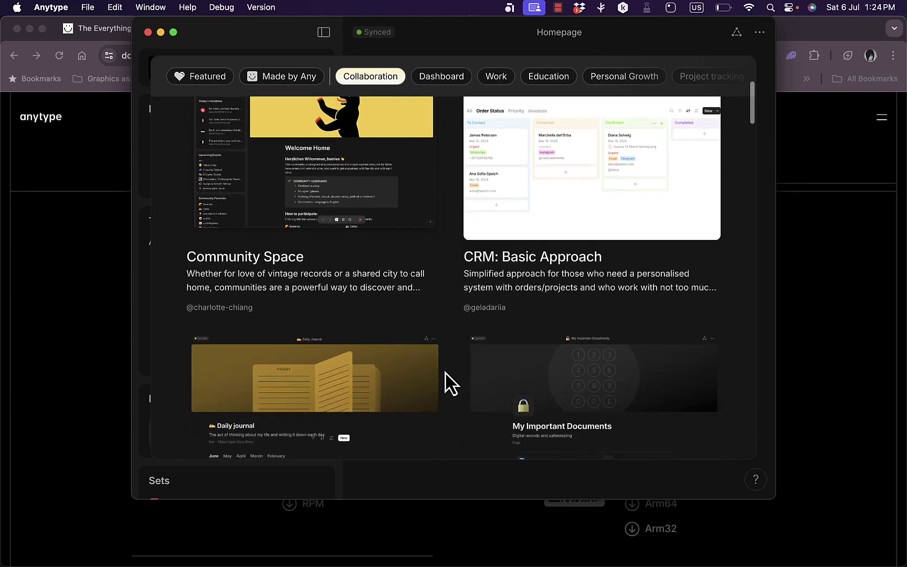
scroll(445, 373, up, 2)
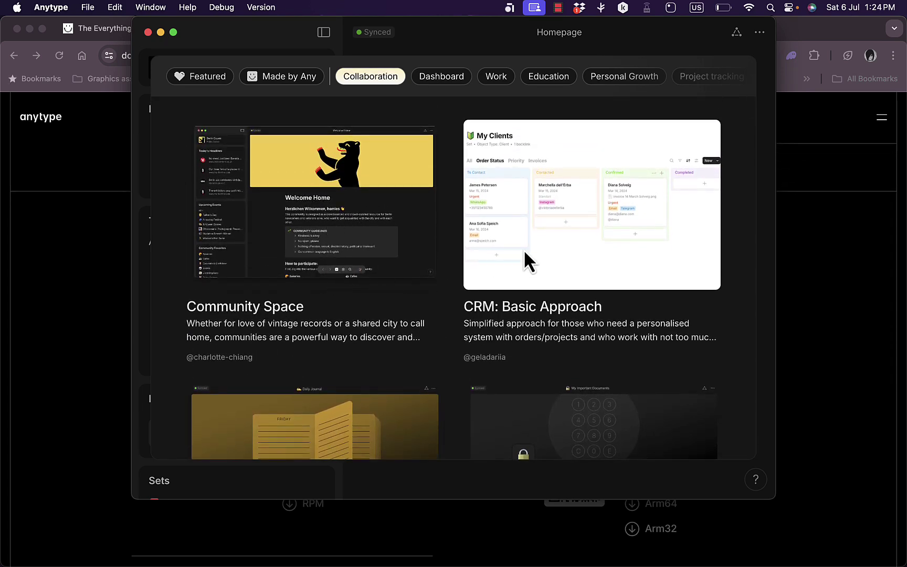
scroll(442, 268, down, 2)
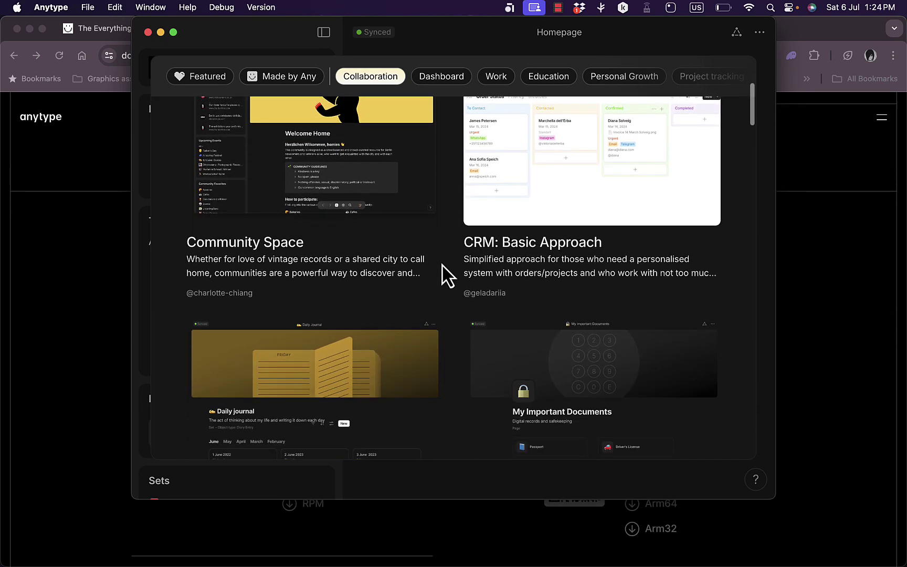
scroll(442, 273, down, 5)
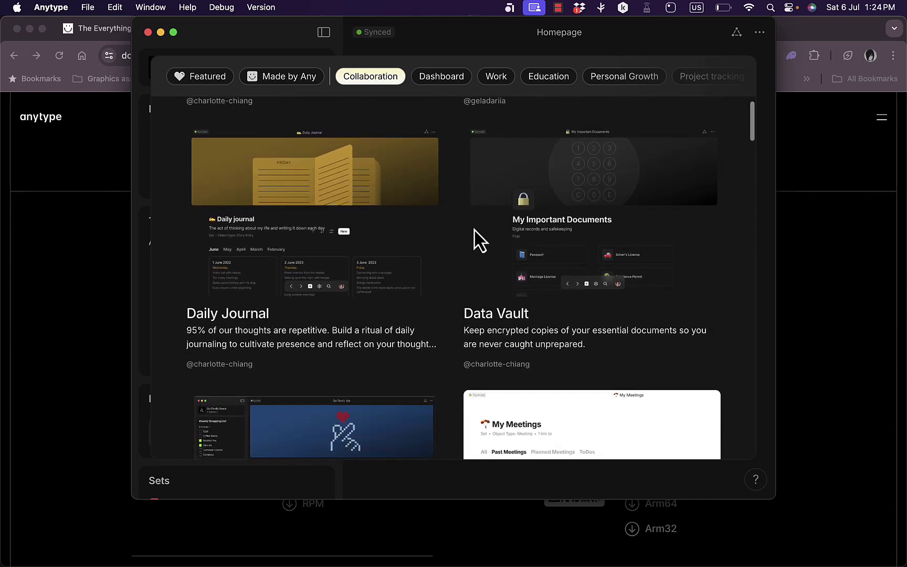
scroll(367, 252, down, 6)
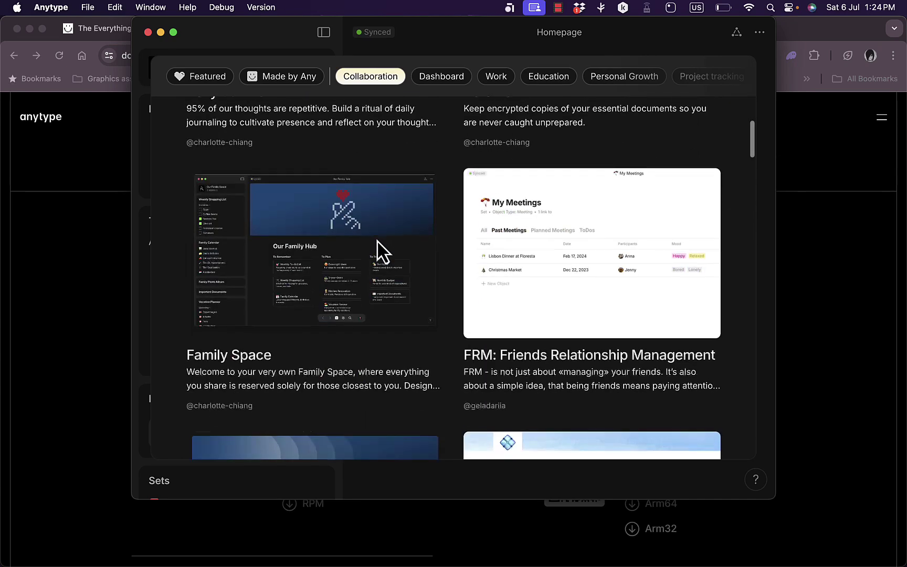
scroll(452, 359, down, 9)
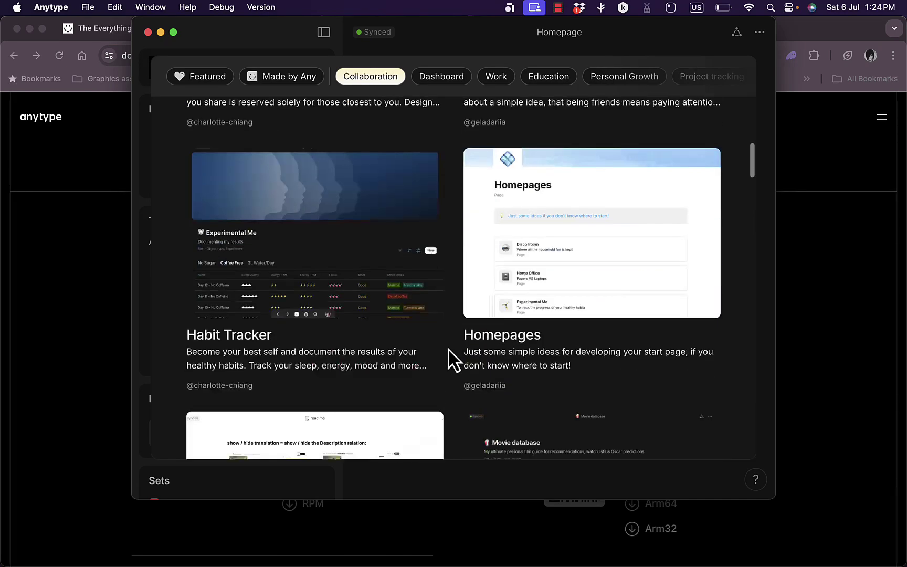
scroll(452, 359, up, 1)
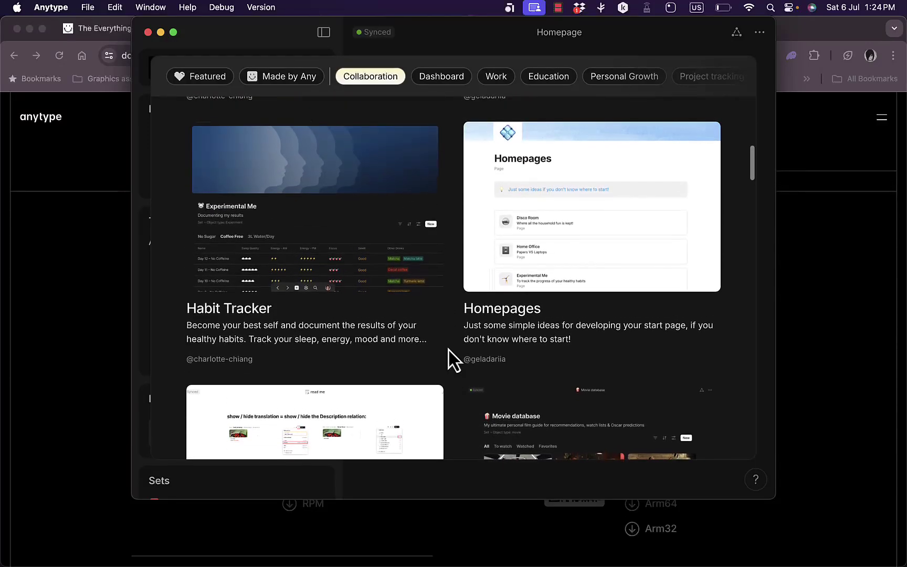
click(314, 254)
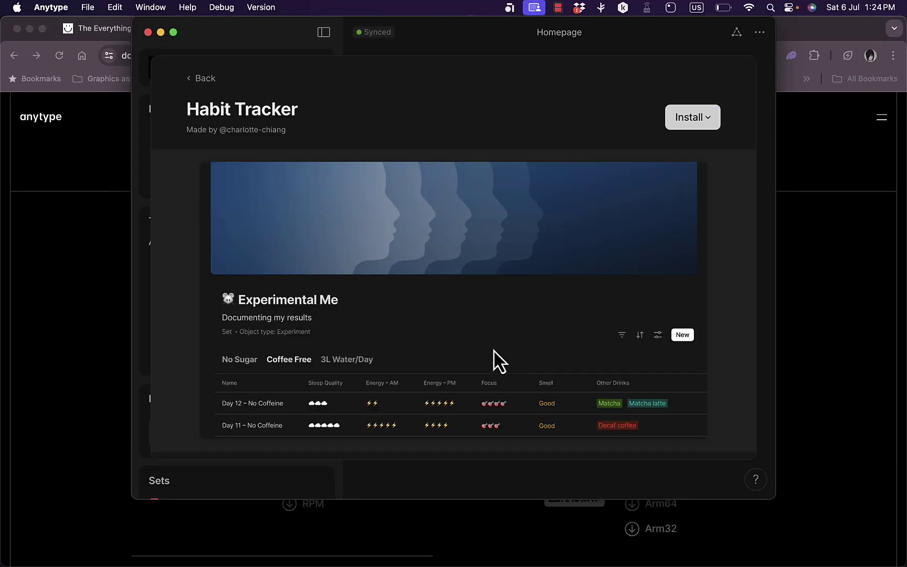
Install Habit Tracker into the existing Entry Space and dismiss the 'was installed' toast.
click(707, 113)
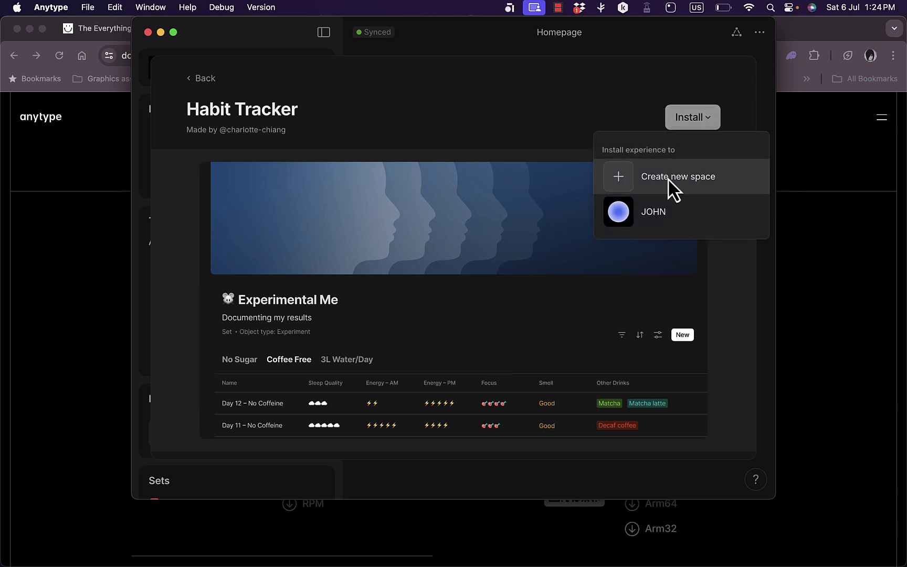
click(669, 218)
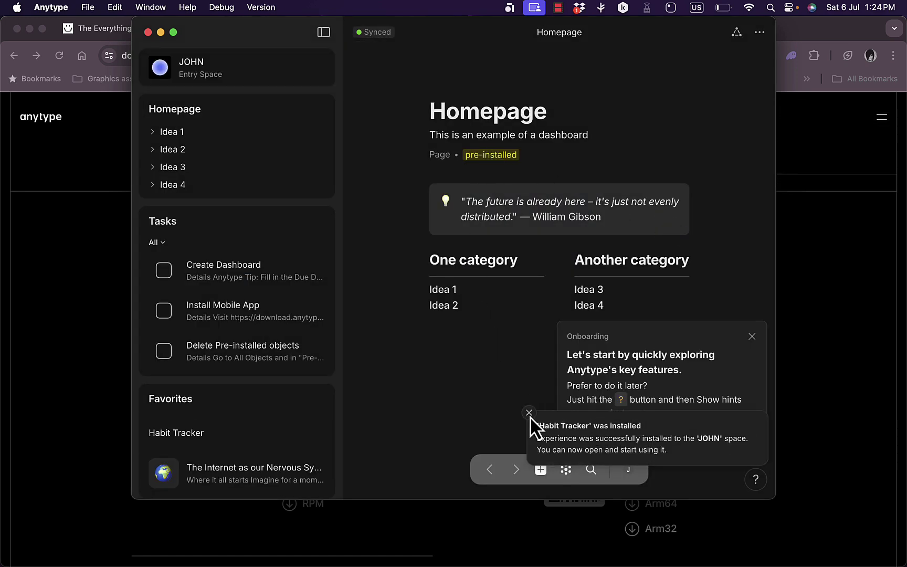
click(529, 413)
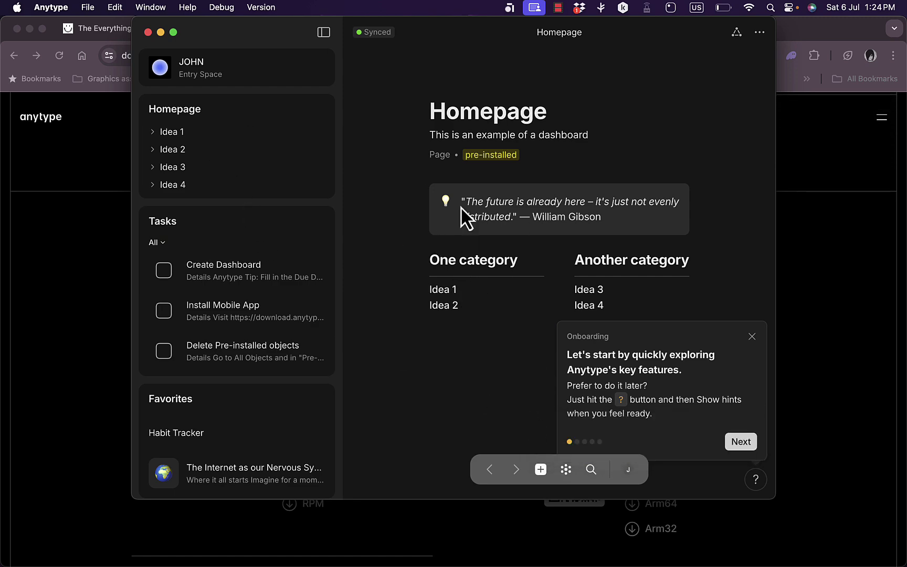
Maximize the window, search for and open the Habit Tracker collection, dismissing its tip.
double_click(622, 42)
key(super+k)
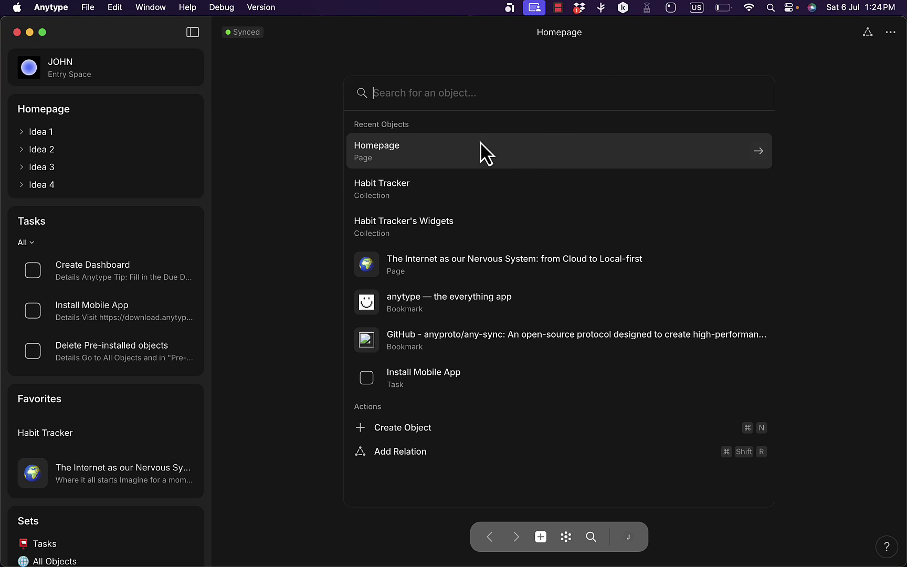
click(426, 190)
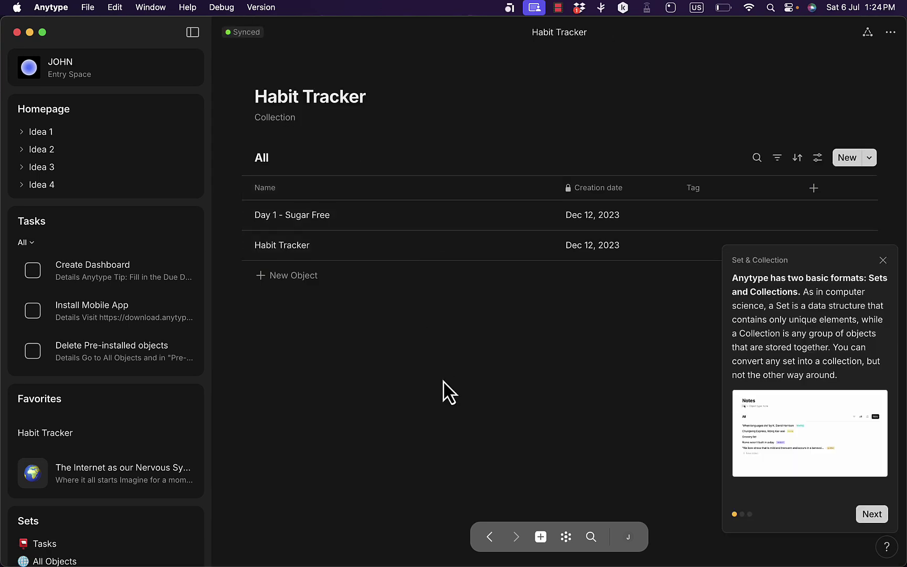
click(882, 261)
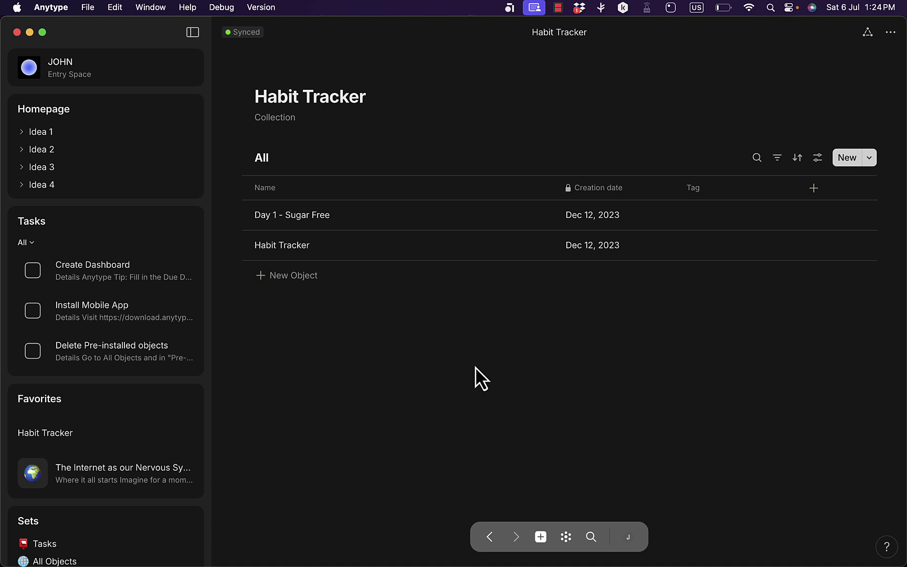
Browse the Day 1 - Sugar Free entry as a full page, then return to the collection.
click(285, 214)
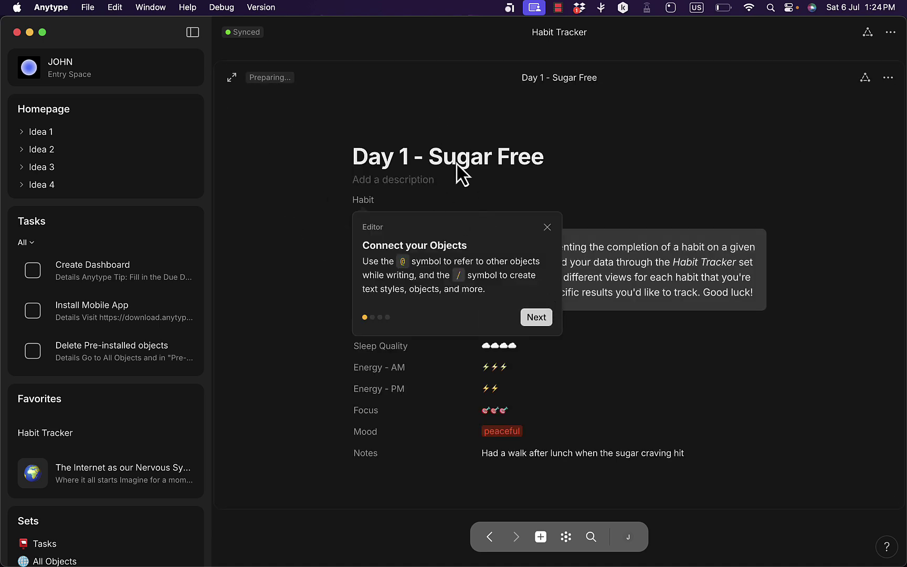
click(429, 157)
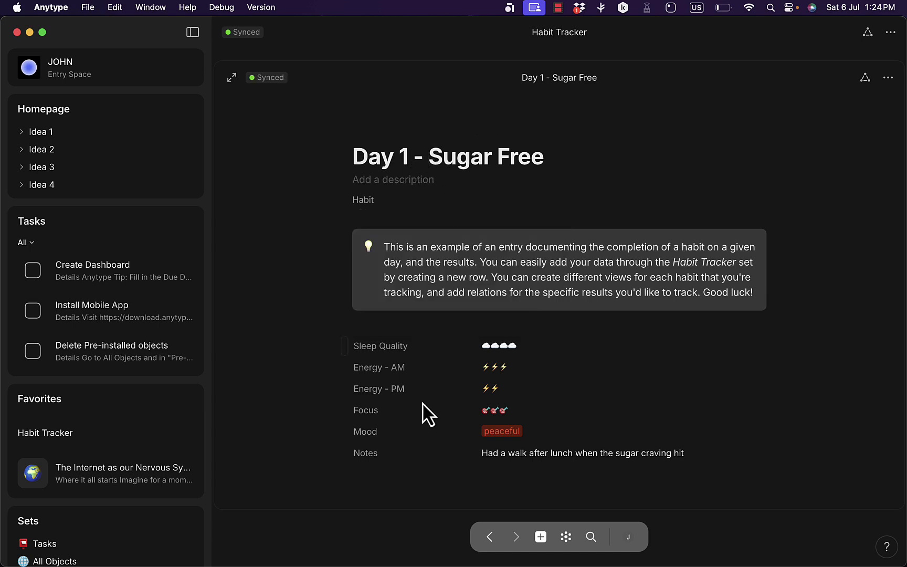
scroll(419, 431, down, 7)
scroll(419, 432, up, 4)
scroll(475, 312, up, 3)
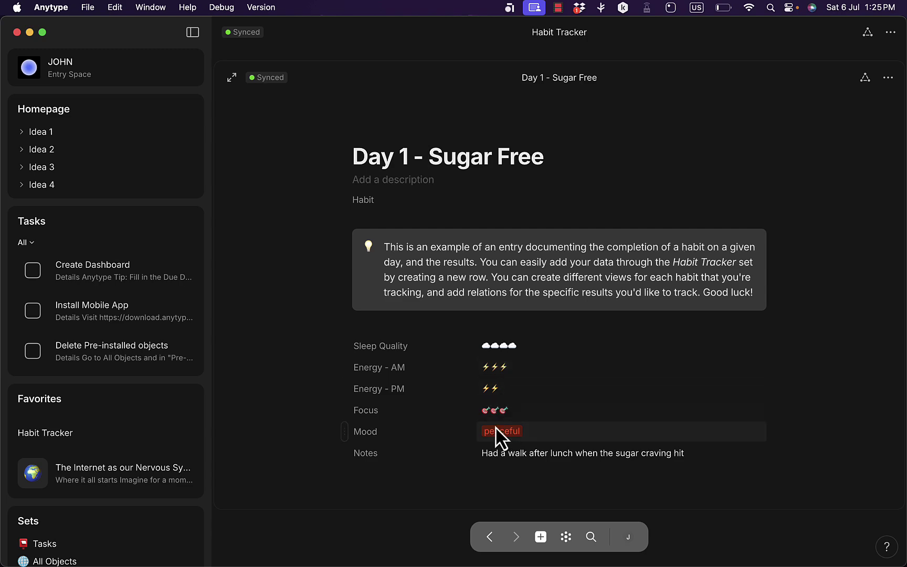
scroll(648, 350, down, 4)
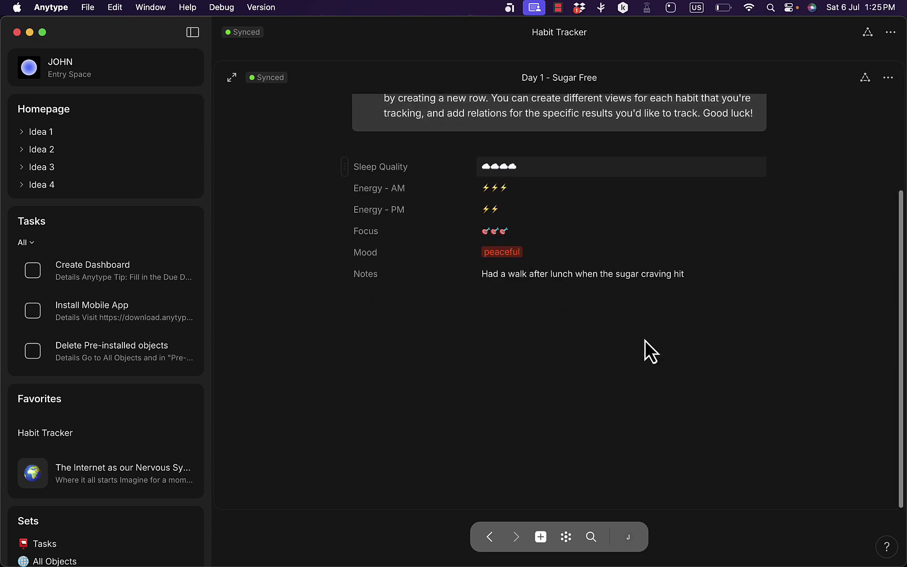
scroll(645, 340, up, 4)
click(226, 75)
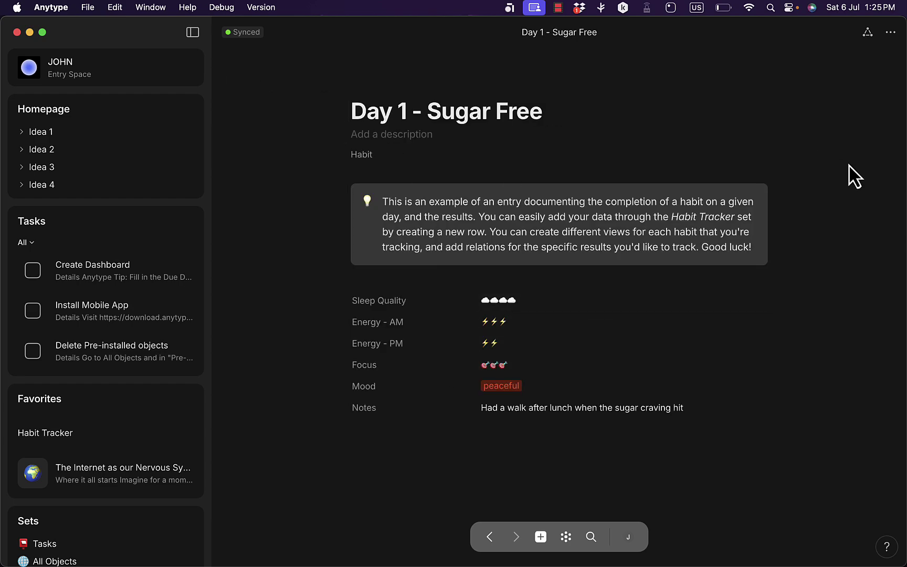
click(94, 81)
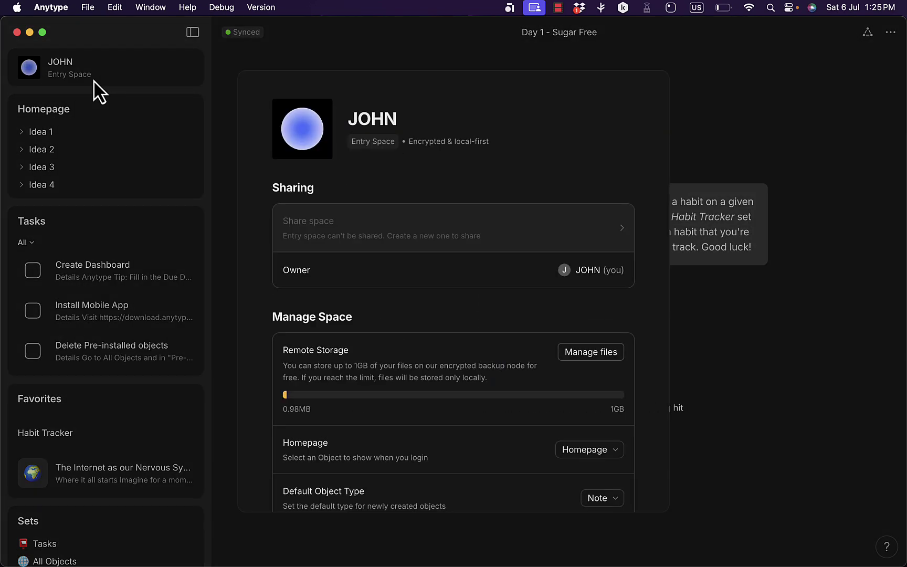
key(Escape)
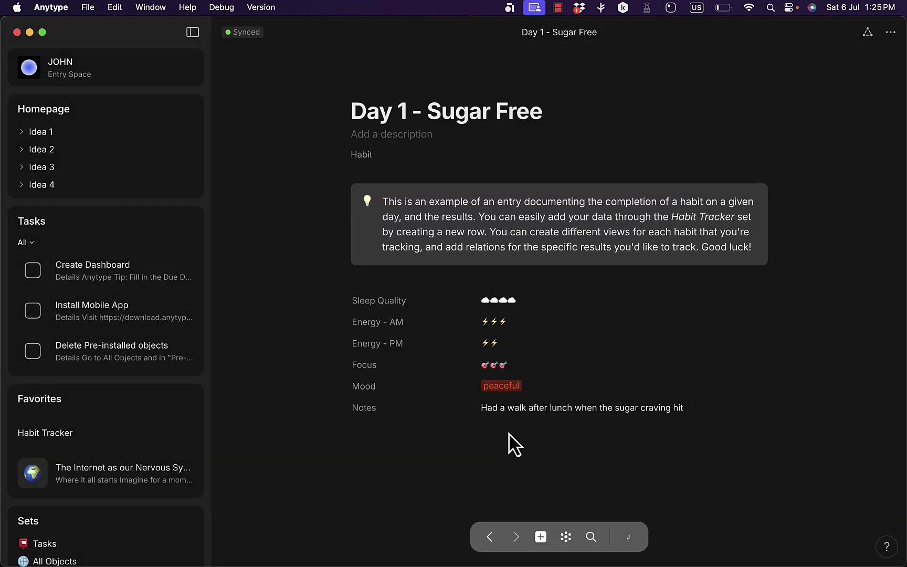
click(490, 536)
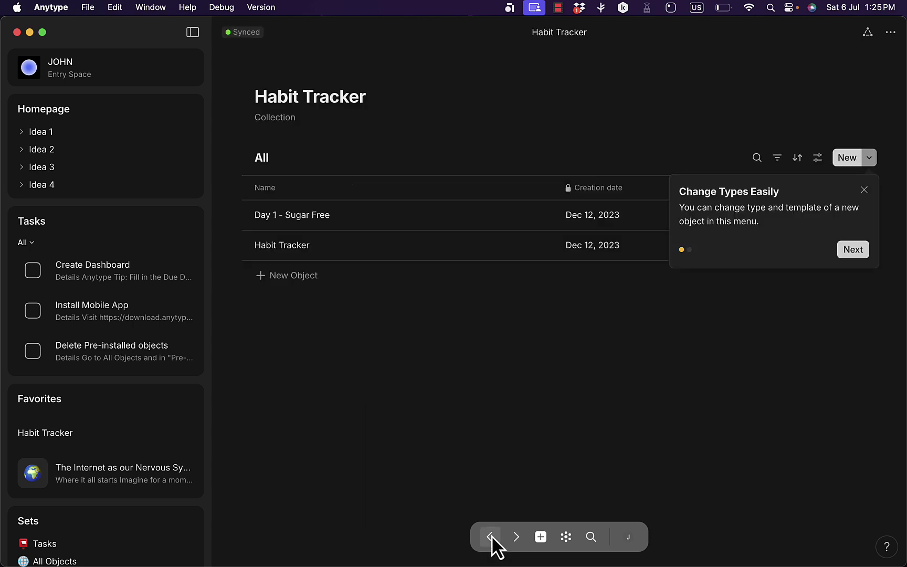
Return to the Homepage, open the Idea 1 page, and retitle it 'test idea'.
click(490, 536)
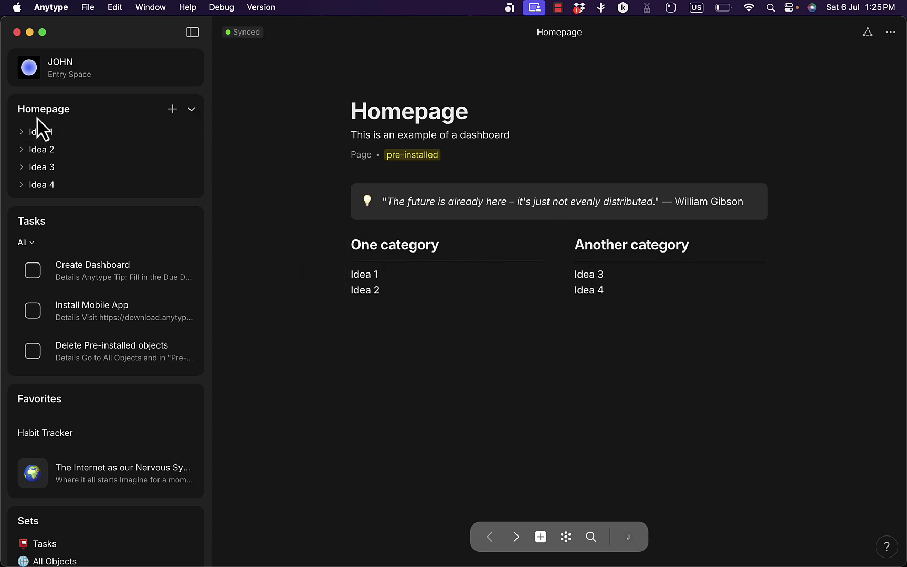
scroll(92, 188, down, 3)
scroll(437, 293, down, 2)
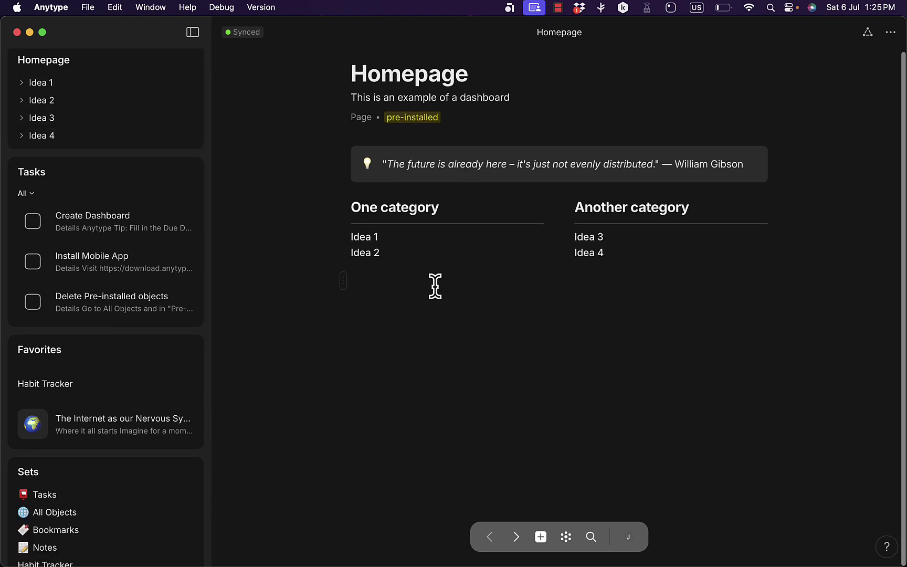
scroll(435, 286, up, 2)
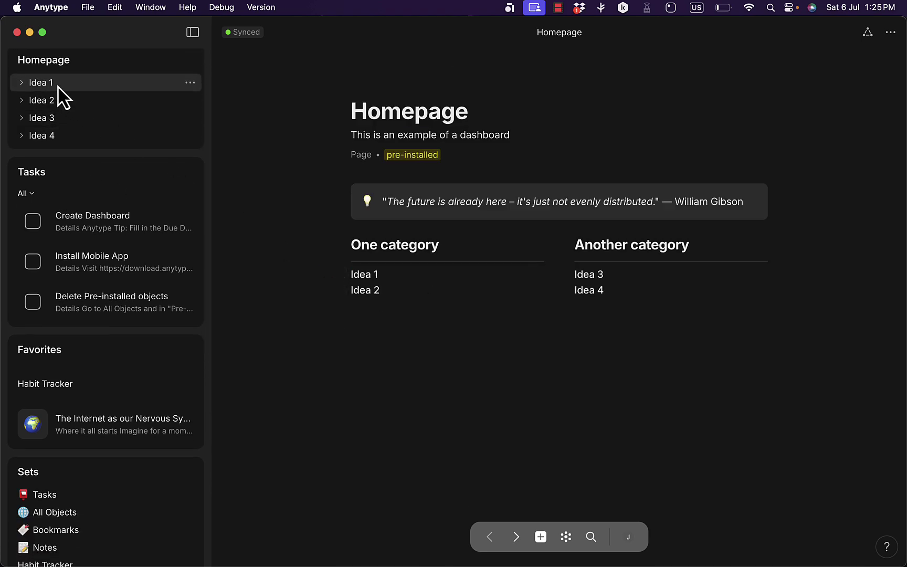
click(42, 83)
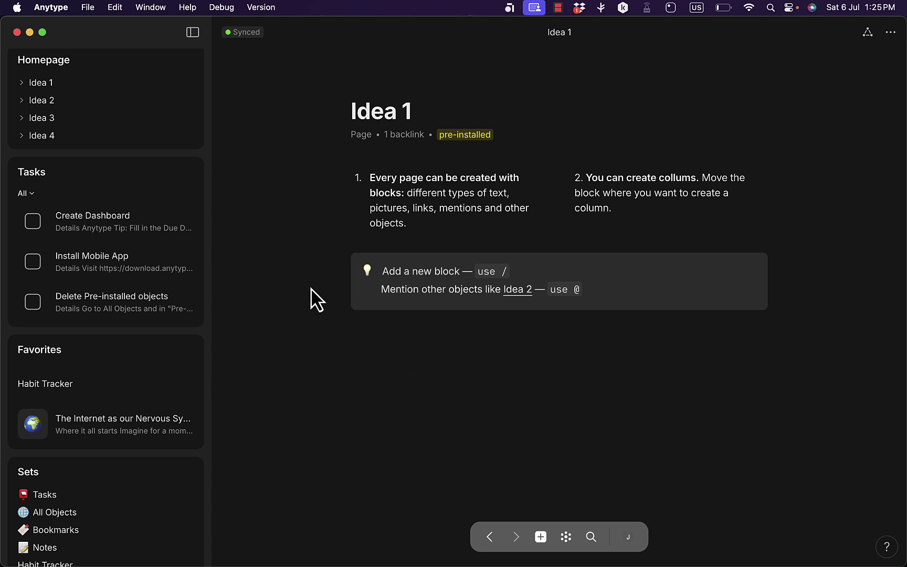
mouse_move(379, 92)
triple_click(404, 112)
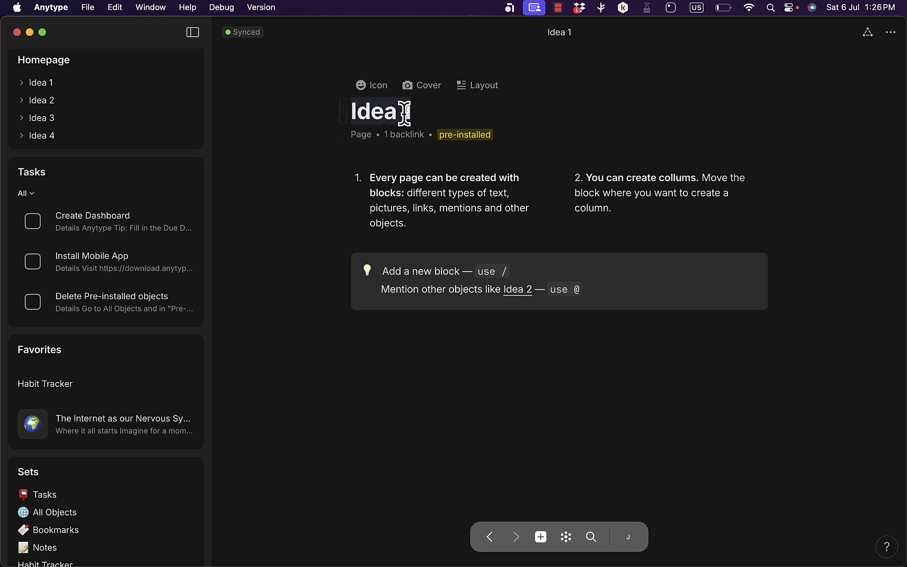
text(test i)
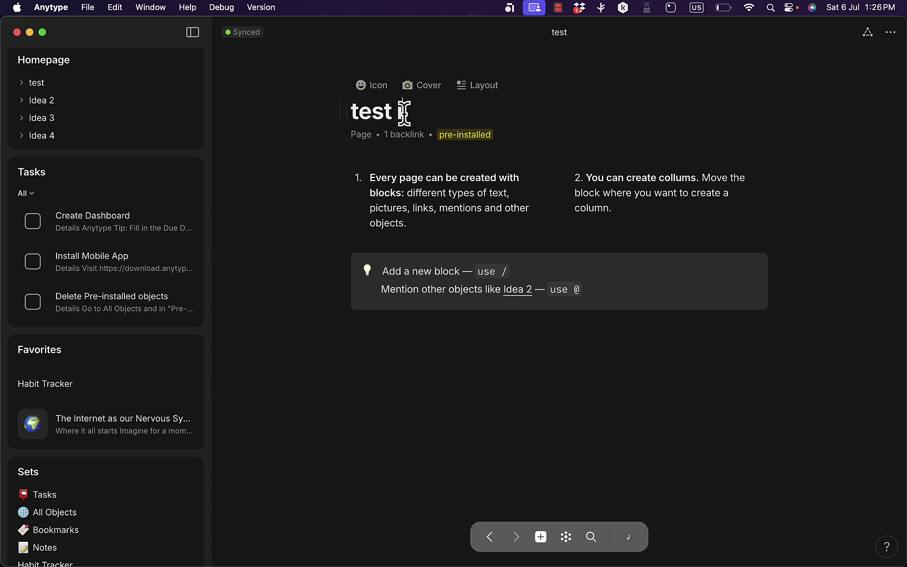
text(dea)
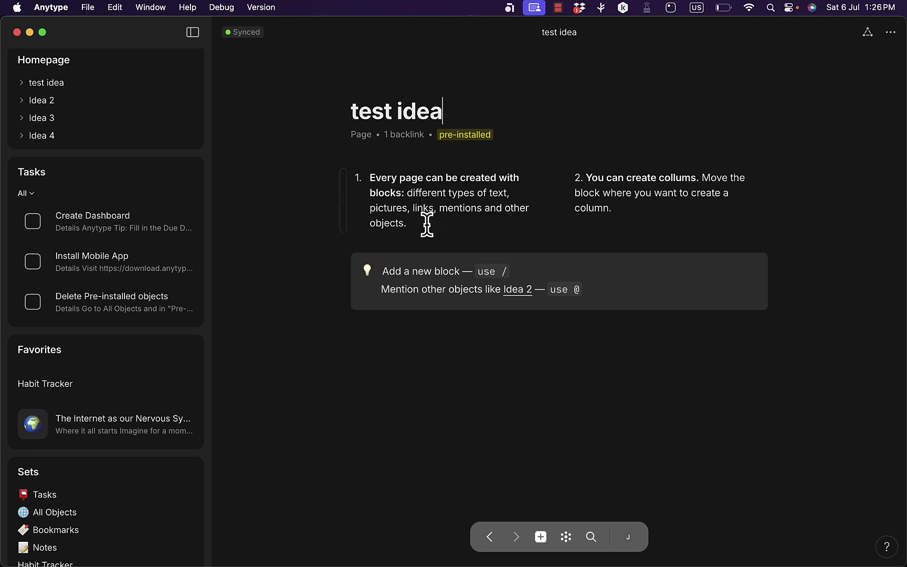
Add a numbered list with 'first task' and 'second task' below the callout.
click(398, 326)
text(/)
scroll(475, 212, down, 5)
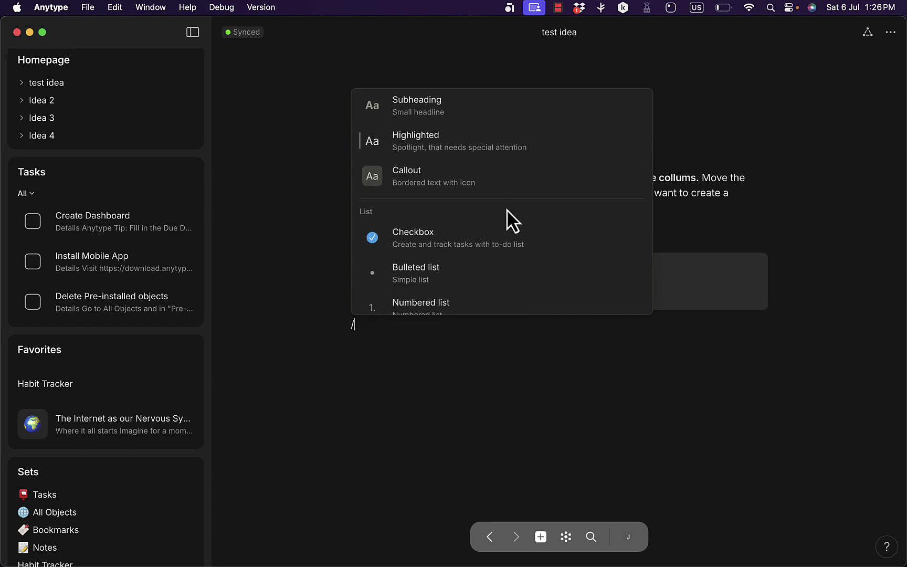
scroll(507, 213, down, 4)
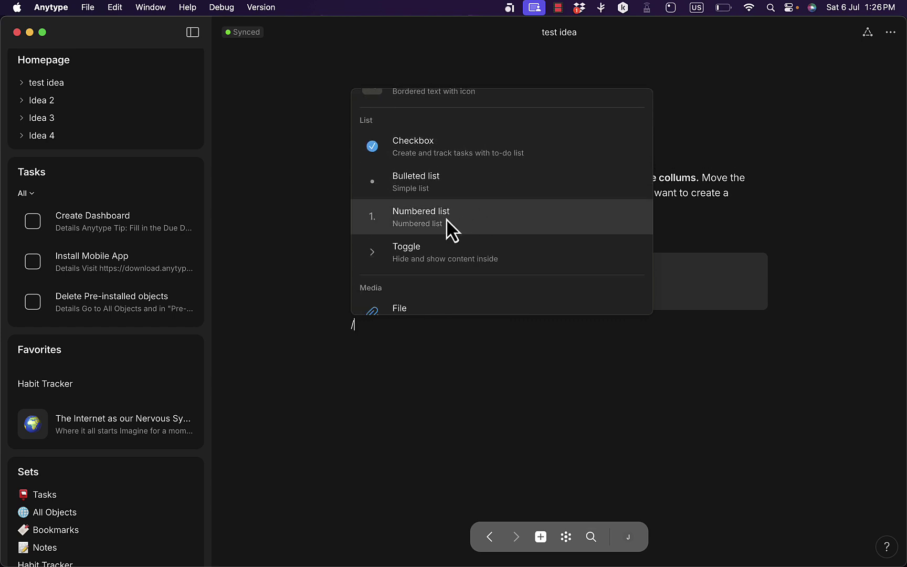
click(446, 219)
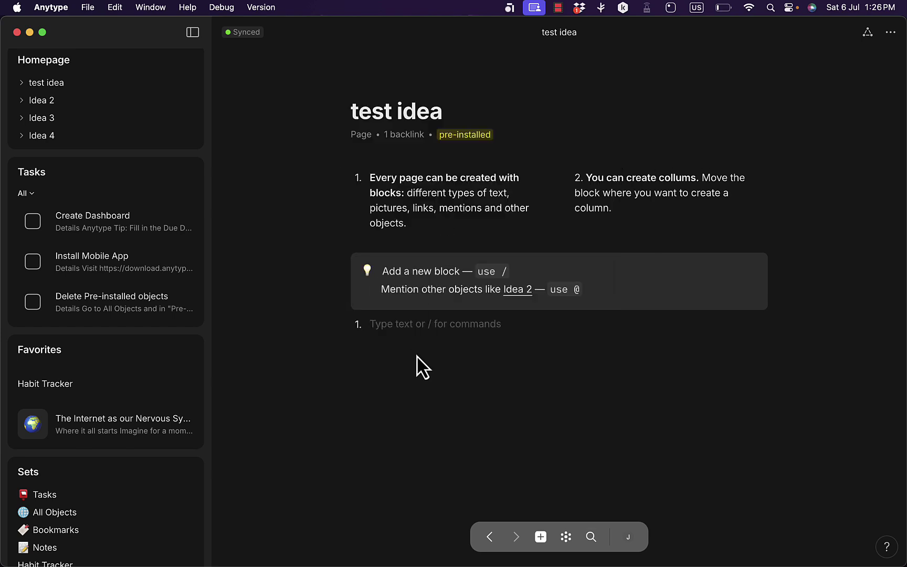
text(first t)
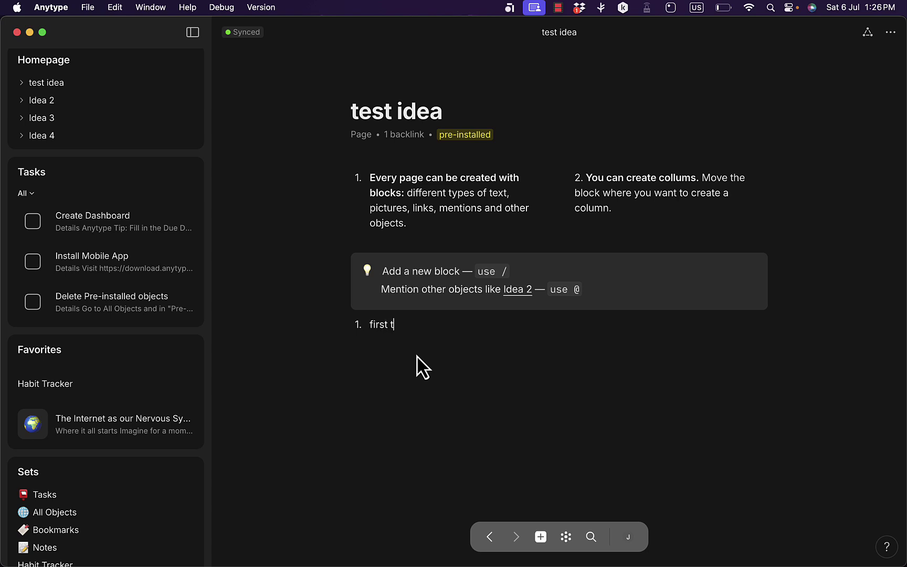
text(ask)
key(Return)
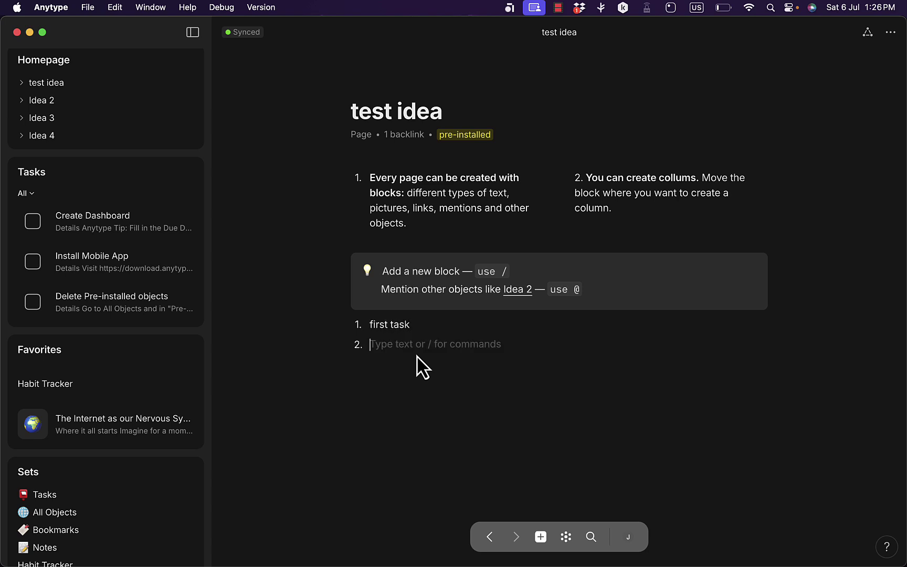
text(second task)
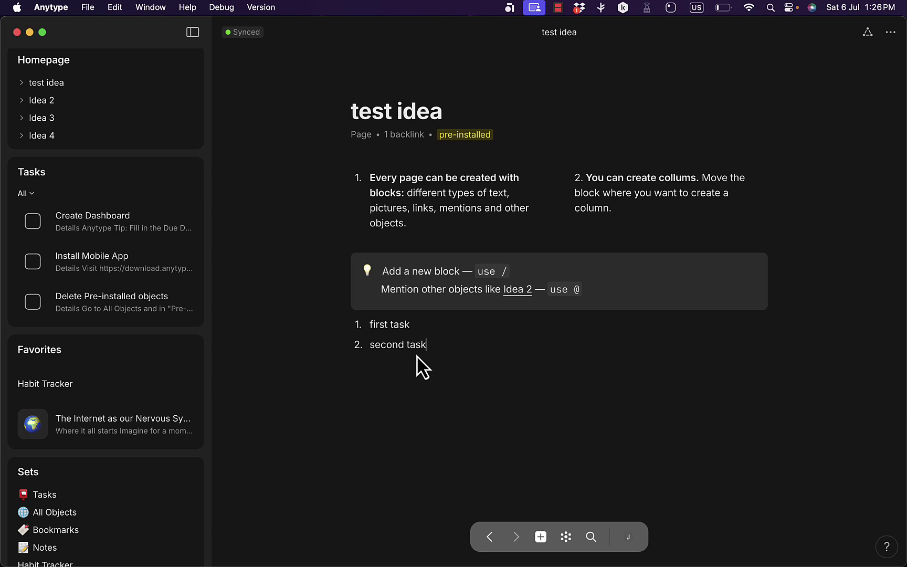
Add a large Title heading 'my important tasks' below the numbered list.
key(Return)
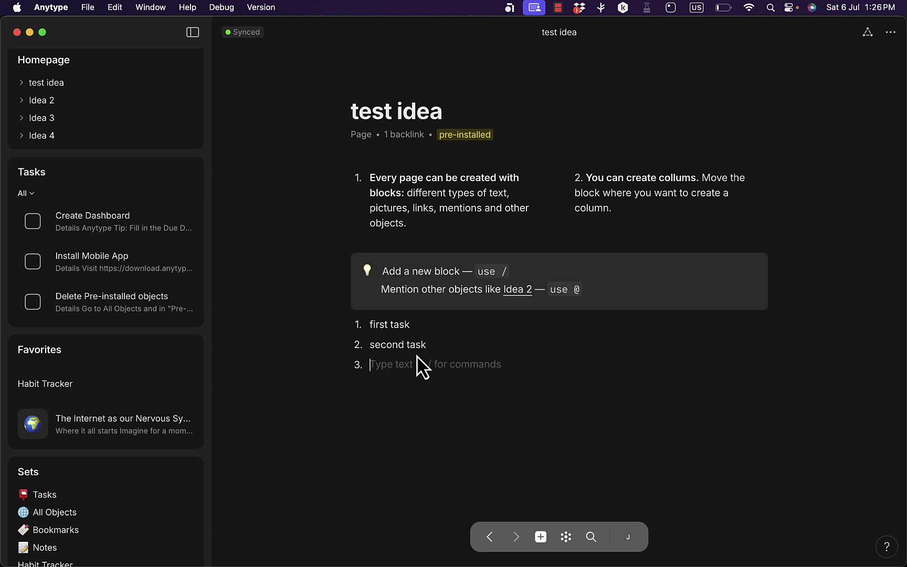
text(/)
scroll(480, 273, down, 1)
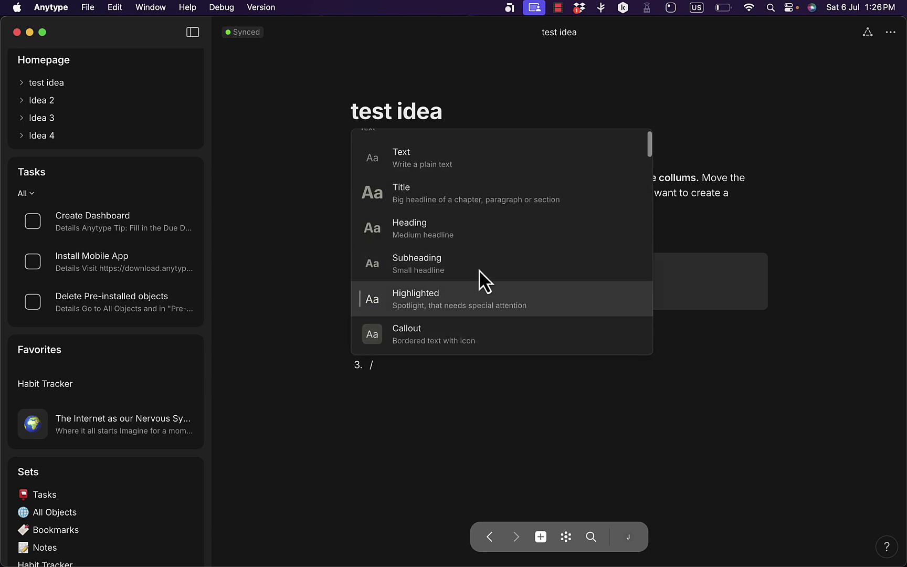
click(440, 202)
text(my important tasks)
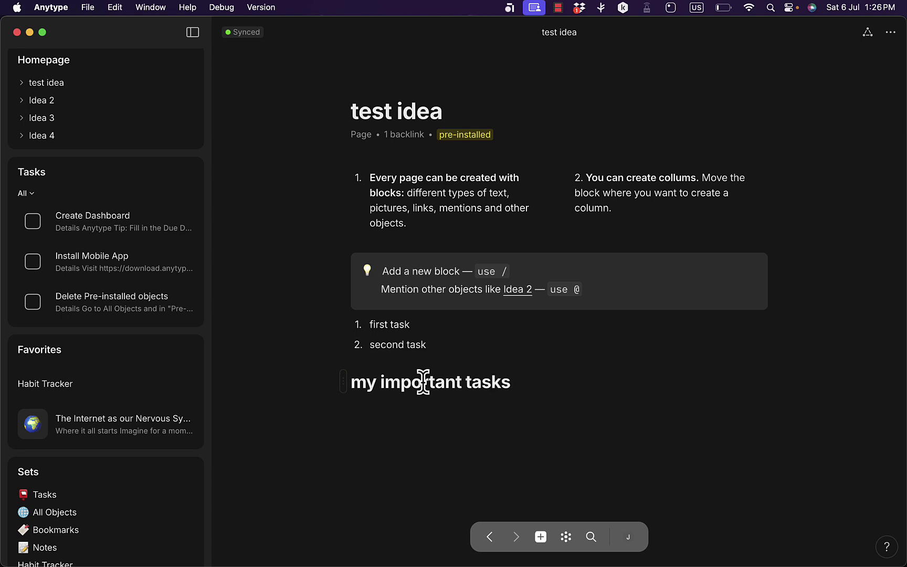
key(Return)
Add a toggle block titled 'tasks' containing the lines 'task 1' and 'task 2'.
text(/)
scroll(500, 276, down, 3)
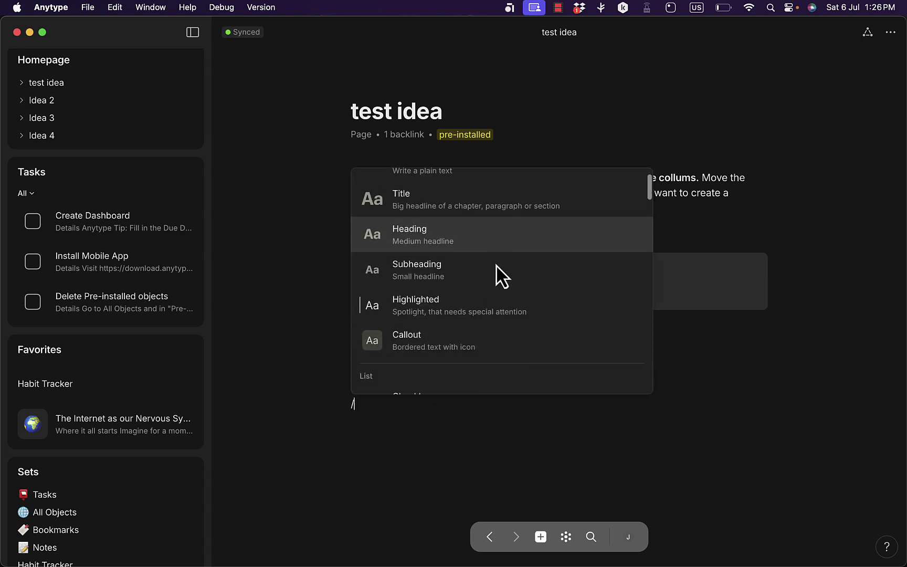
scroll(501, 276, down, 3)
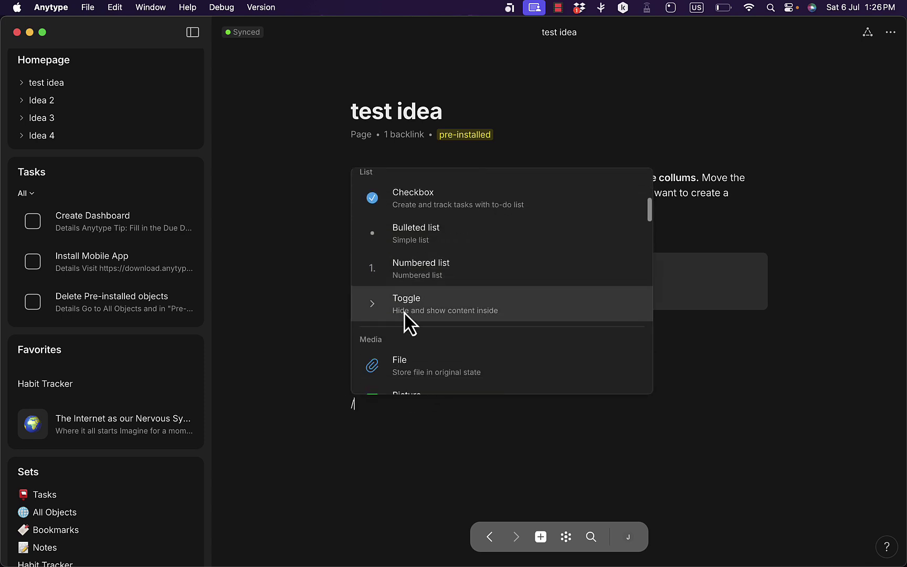
click(404, 313)
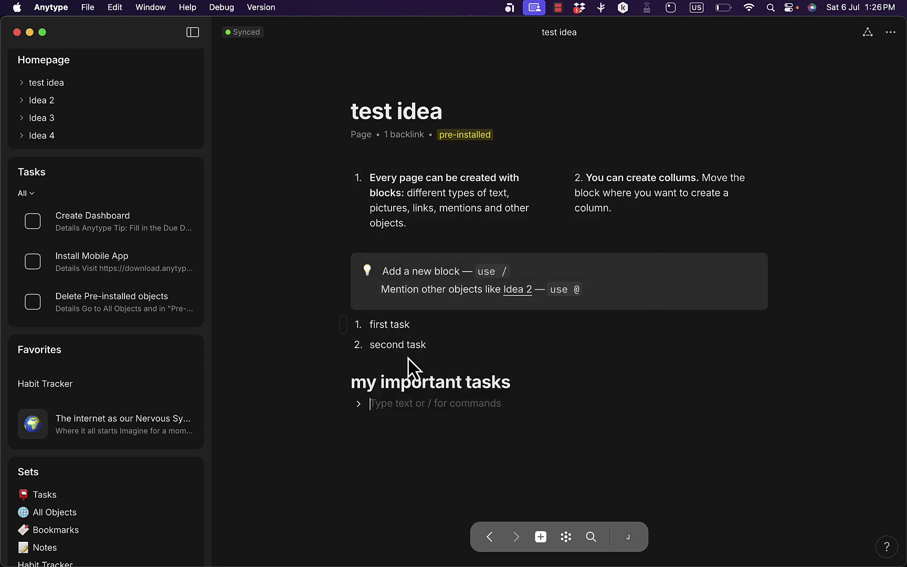
click(358, 406)
click(388, 423)
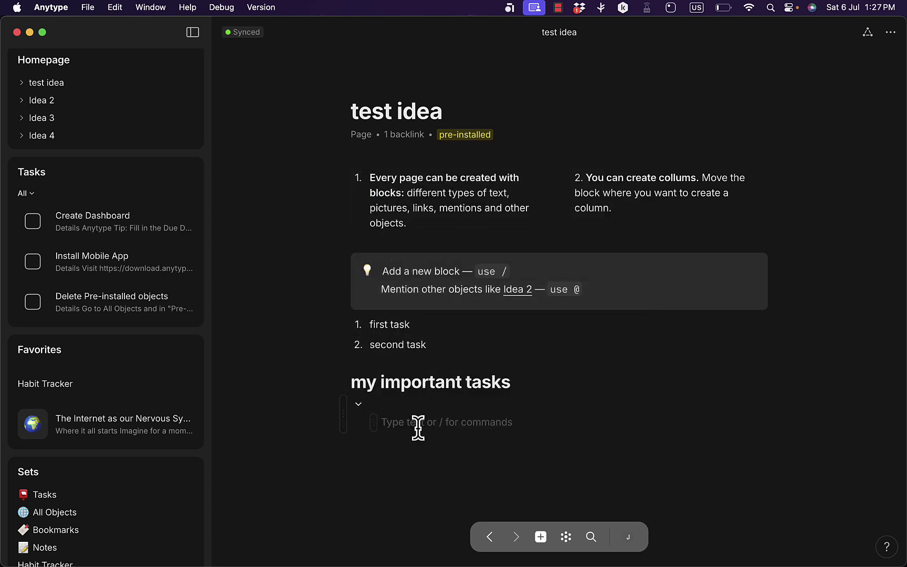
text(task 1)
key(Return)
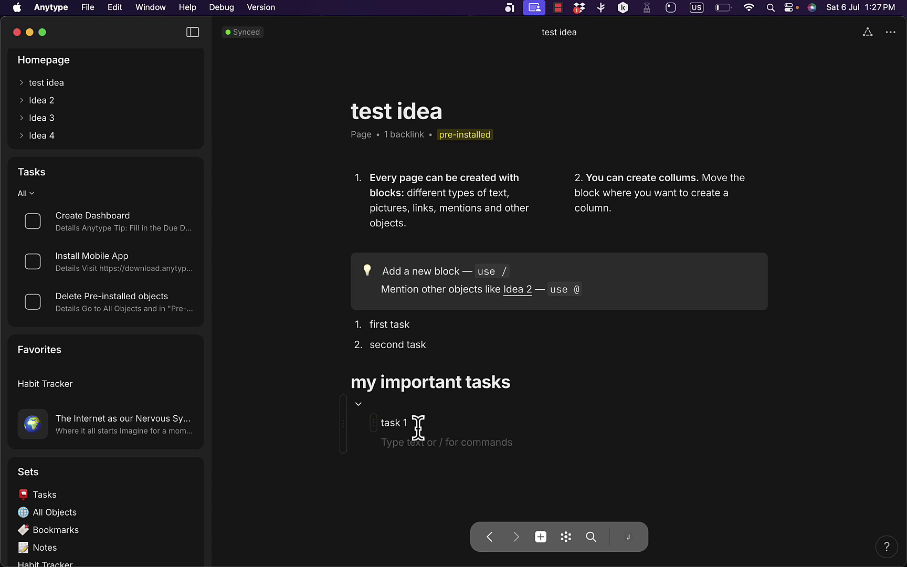
text(task 2)
click(359, 405)
click(374, 403)
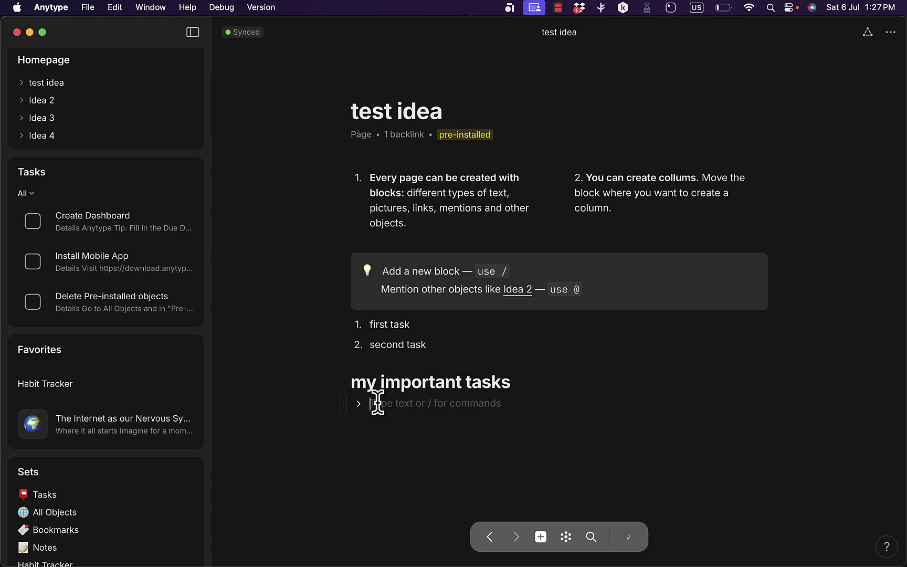
text(tasksk)
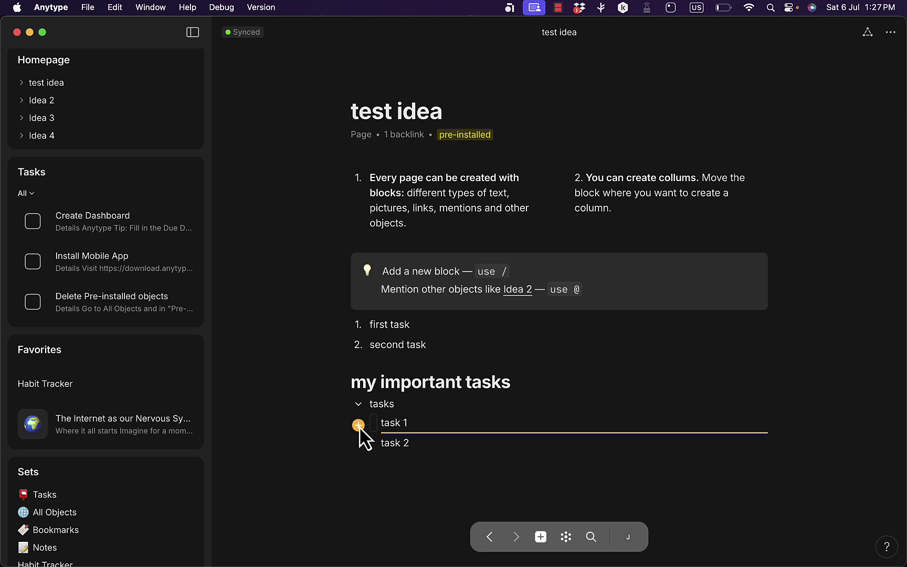
Insert a new block below task 1 and browse the available block types.
click(359, 425)
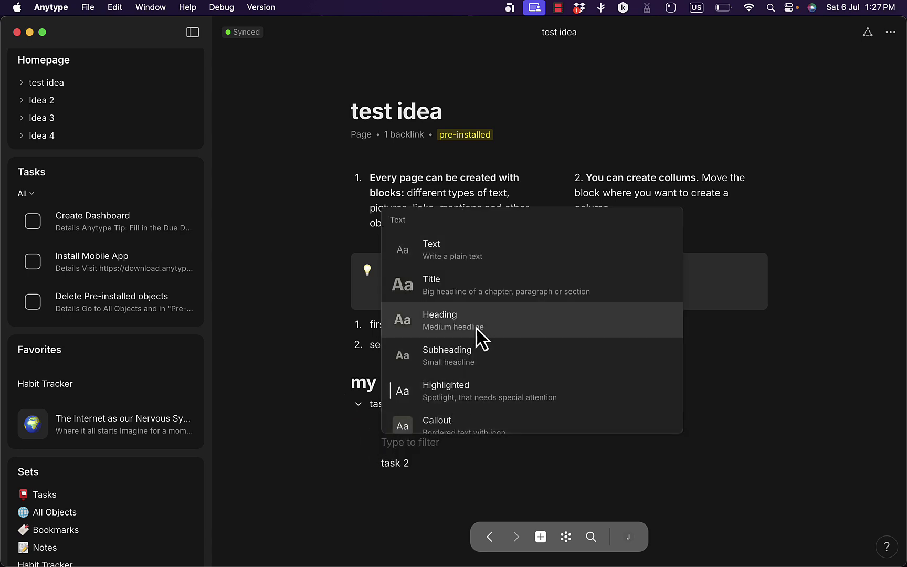
scroll(482, 351, down, 5)
scroll(481, 350, down, 2)
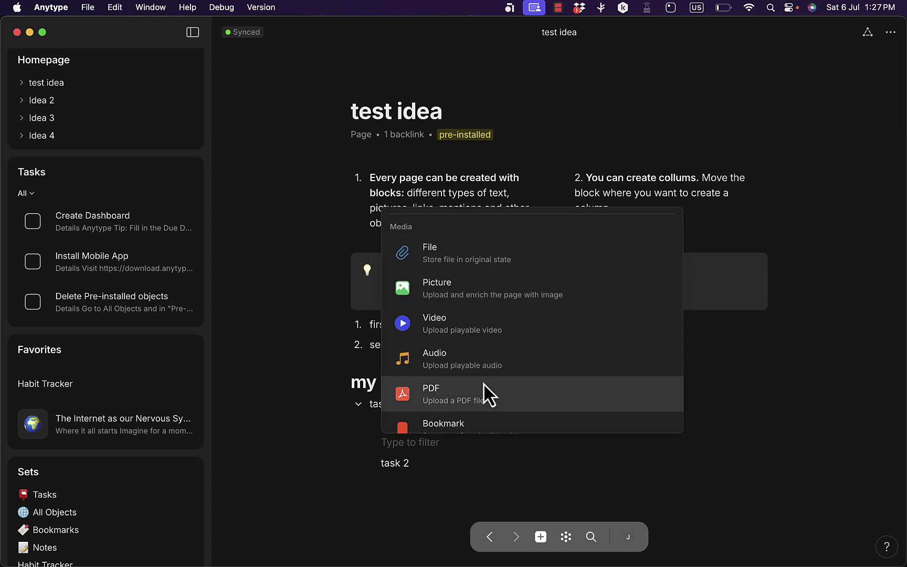
scroll(485, 394, up, 4)
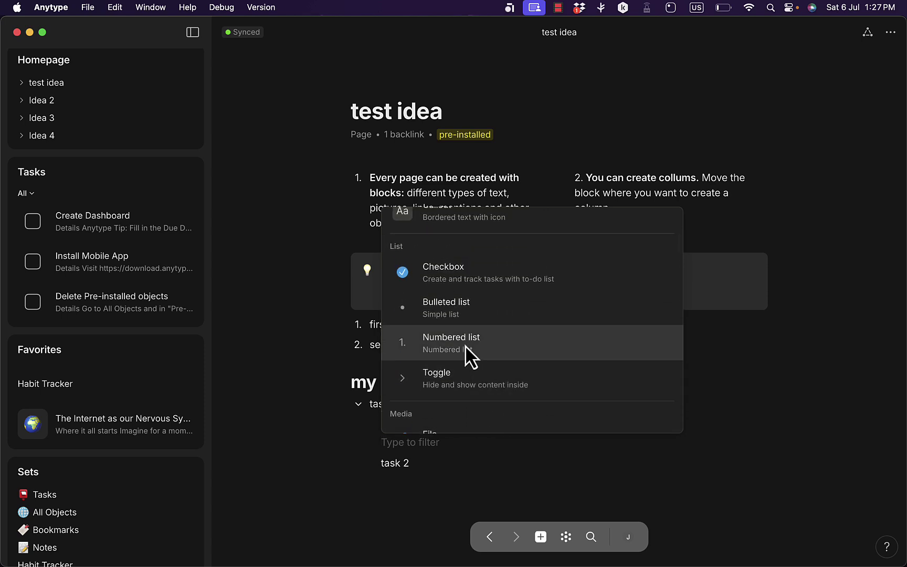
scroll(497, 291, up, 2)
scroll(497, 291, up, 3)
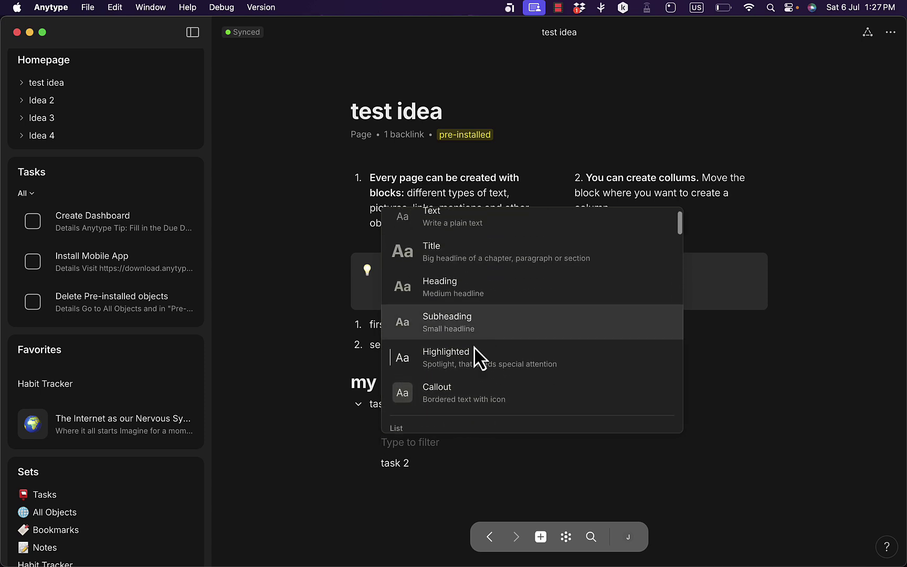
scroll(490, 310, down, 10)
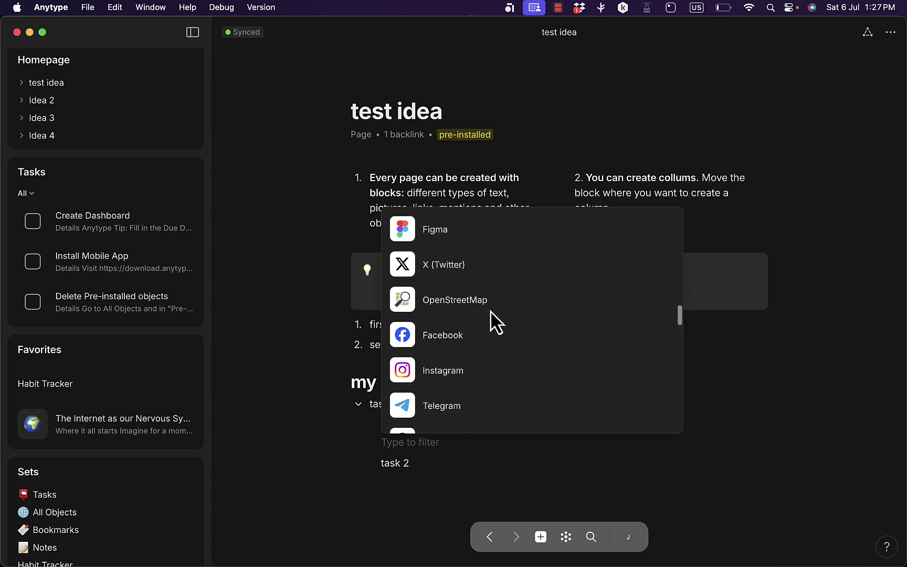
scroll(462, 317, up, 5)
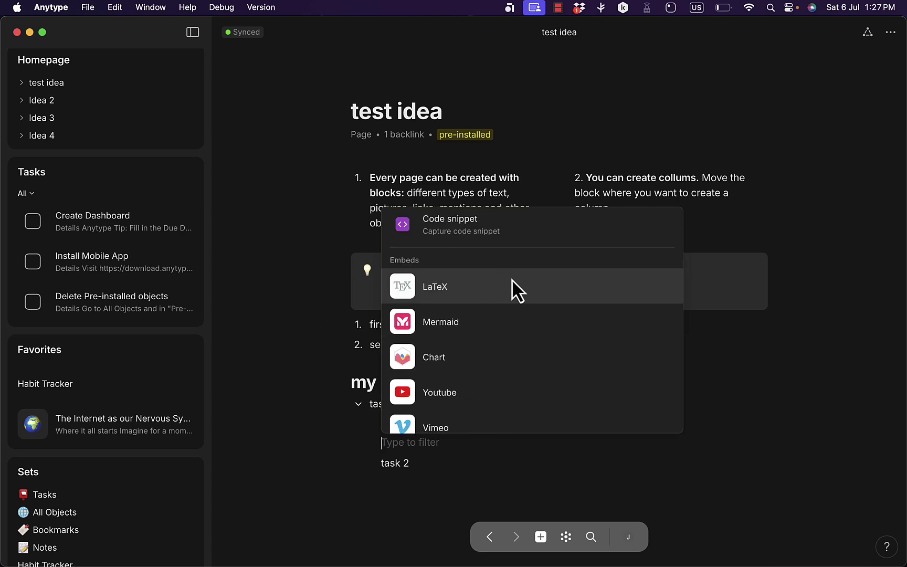
scroll(512, 288, down, 3)
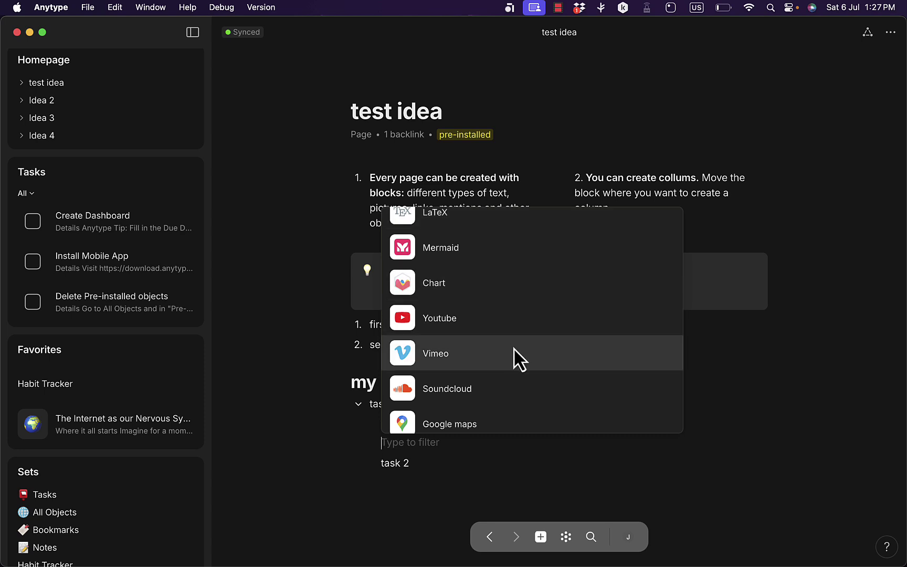
scroll(513, 348, down, 1)
scroll(490, 352, down, 4)
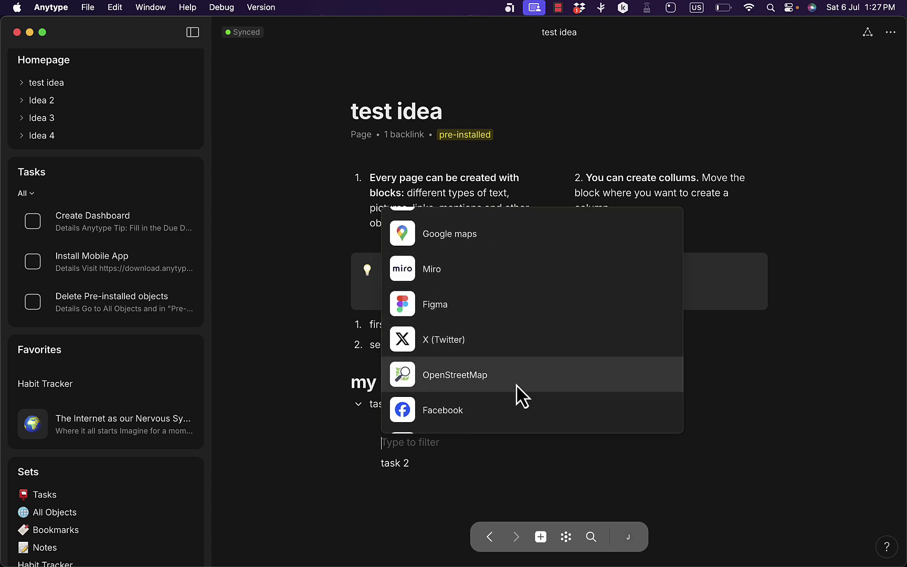
scroll(516, 395, down, 9)
scroll(516, 385, down, 10)
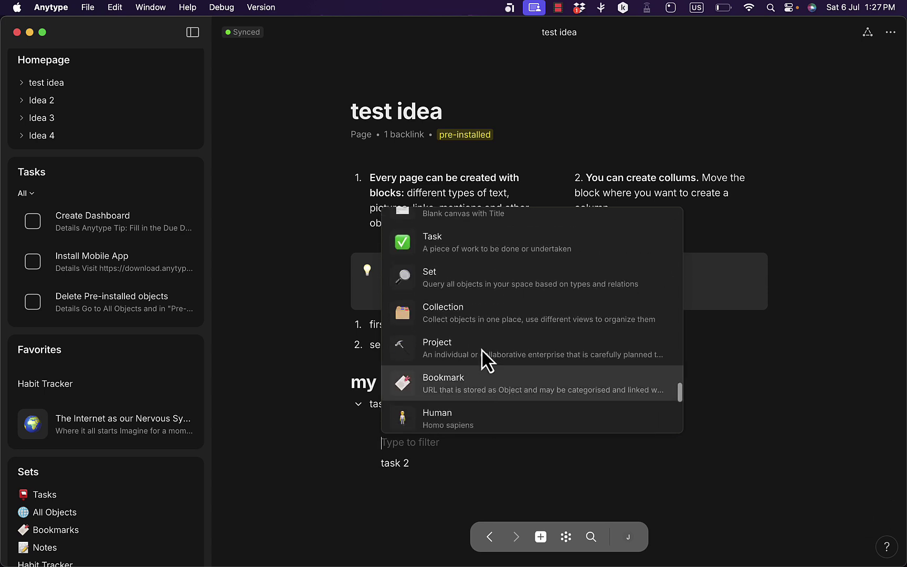
scroll(482, 349, up, 8)
scroll(481, 348, up, 4)
scroll(481, 348, down, 2)
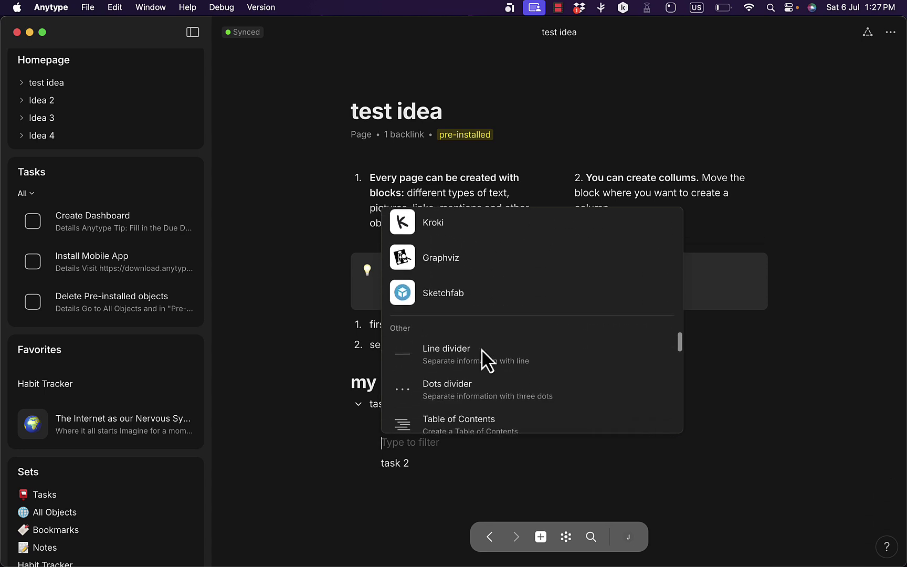
scroll(482, 319, down, 2)
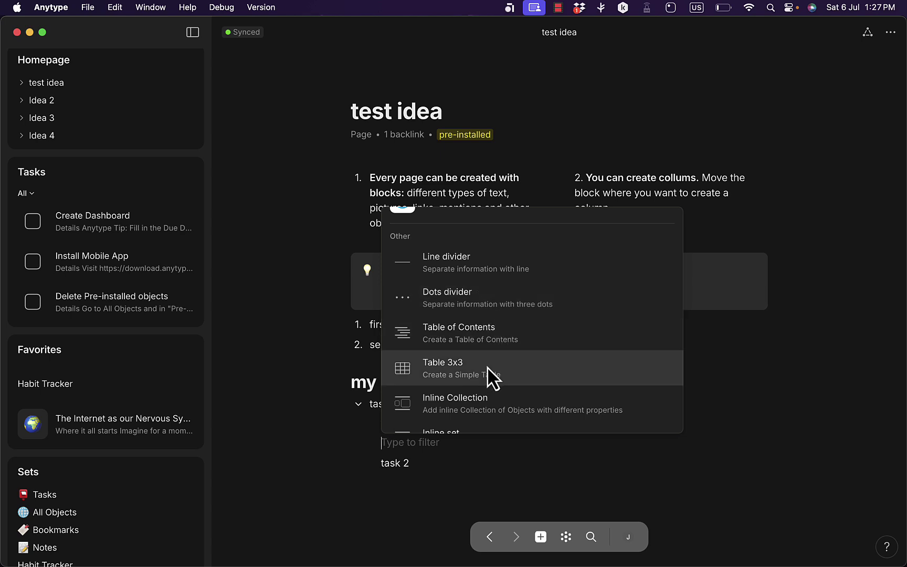
scroll(486, 366, down, 2)
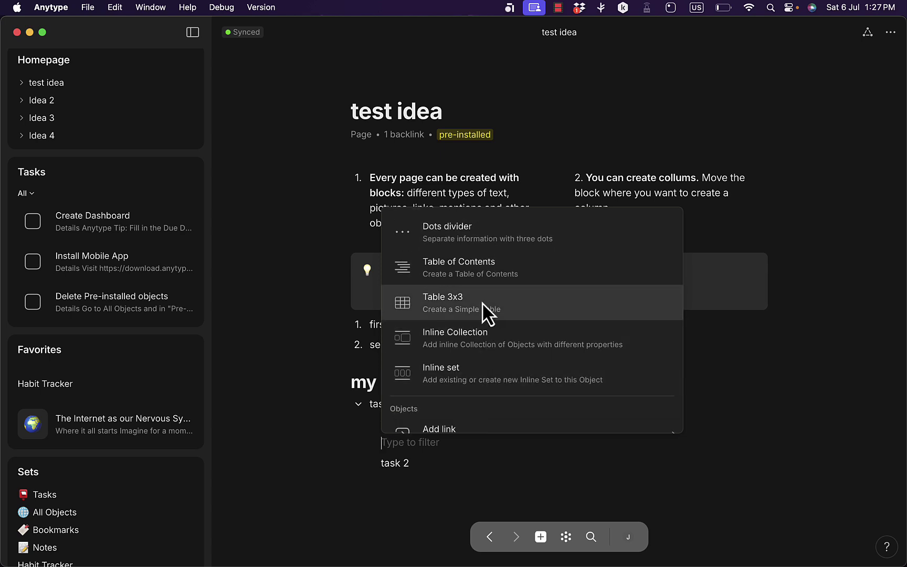
Embed an inline collection sourced from Habit Tracker's Widgets between task 1 and task 2.
click(477, 337)
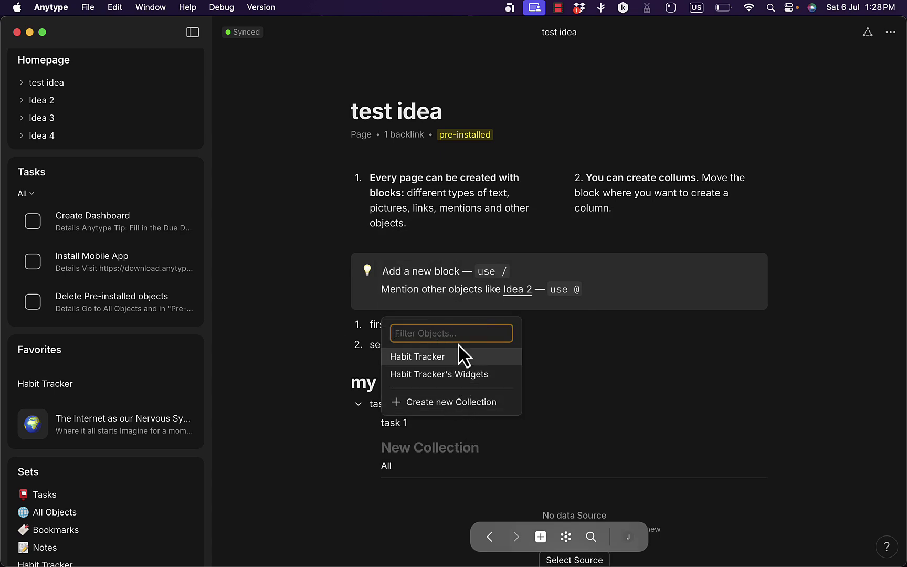
click(459, 370)
click(357, 471)
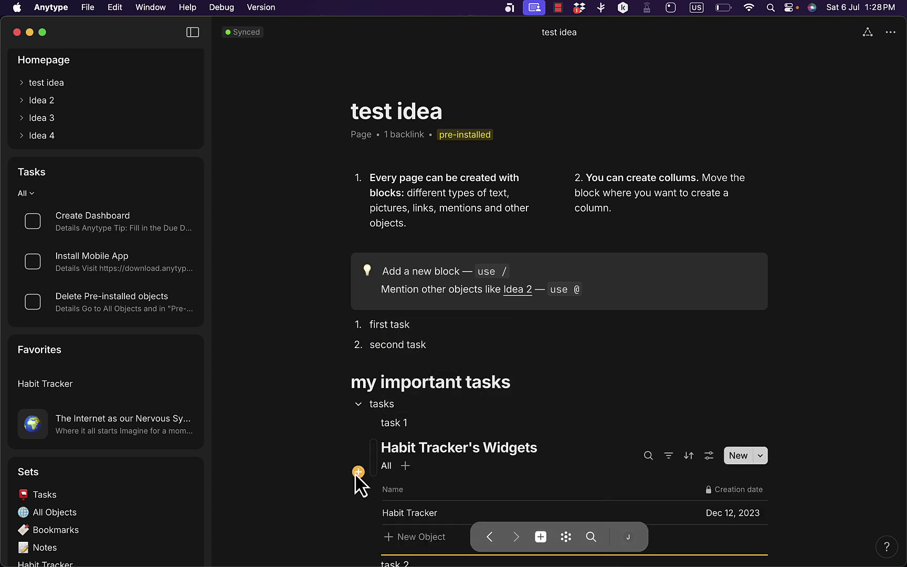
scroll(611, 406, down, 2)
scroll(612, 410, down, 4)
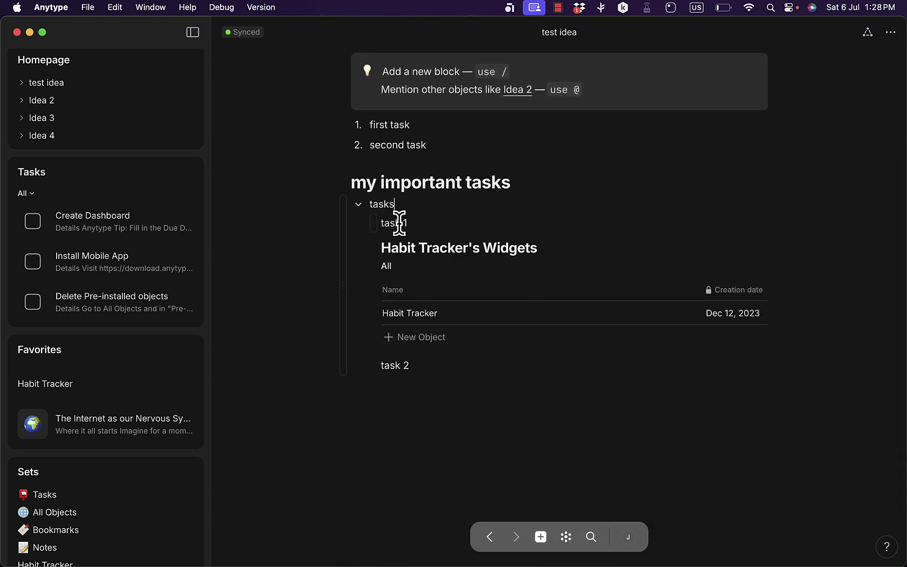
mouse_move(411, 263)
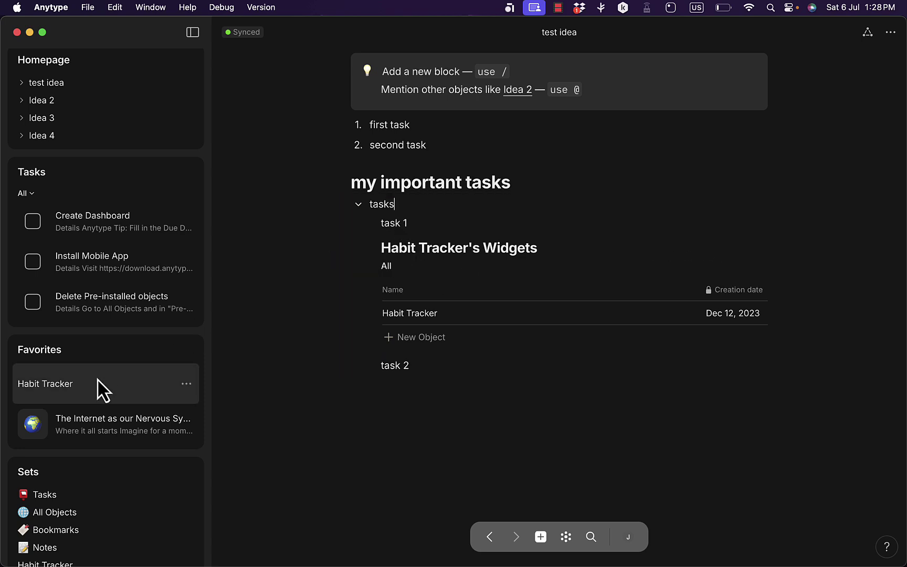
Peek at the Habit Tracker collection, then return via the Homepage to the test idea page and scroll down.
click(80, 383)
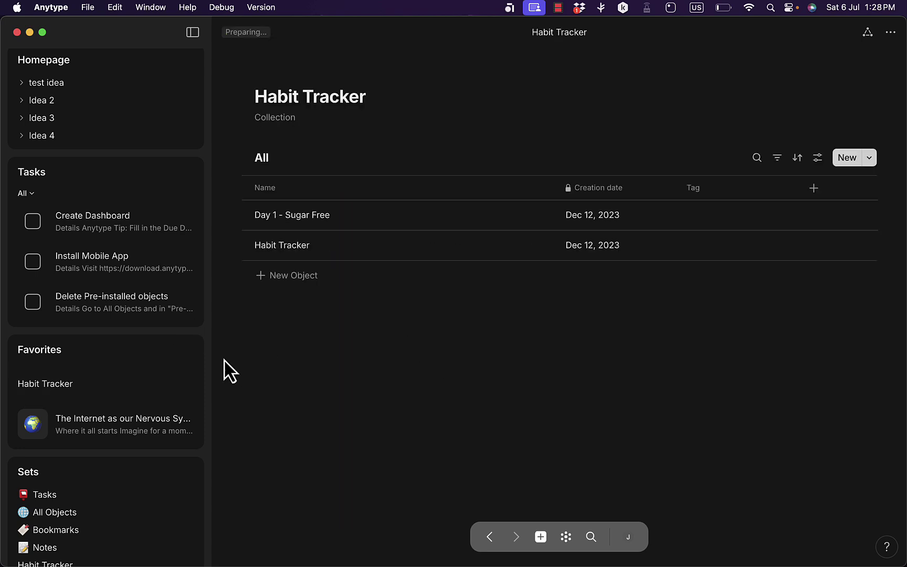
click(47, 63)
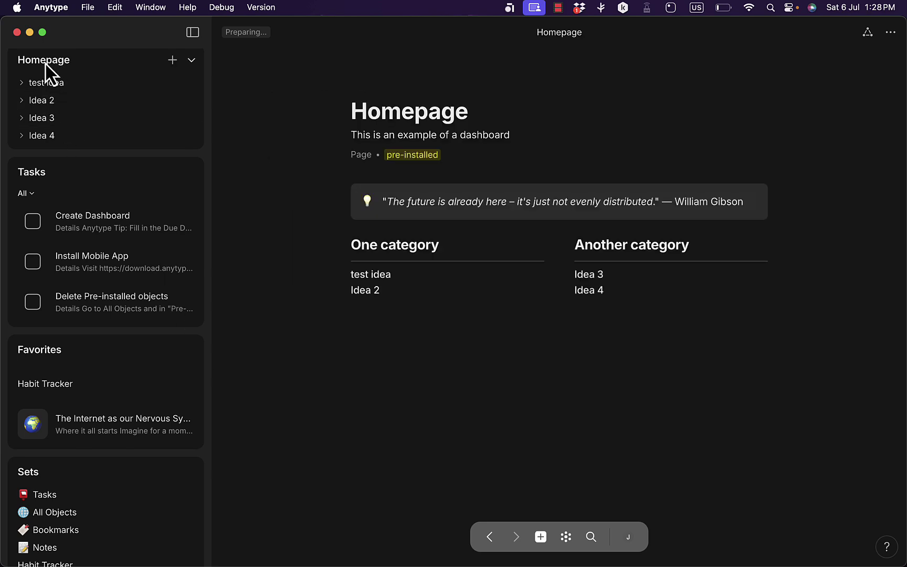
click(363, 274)
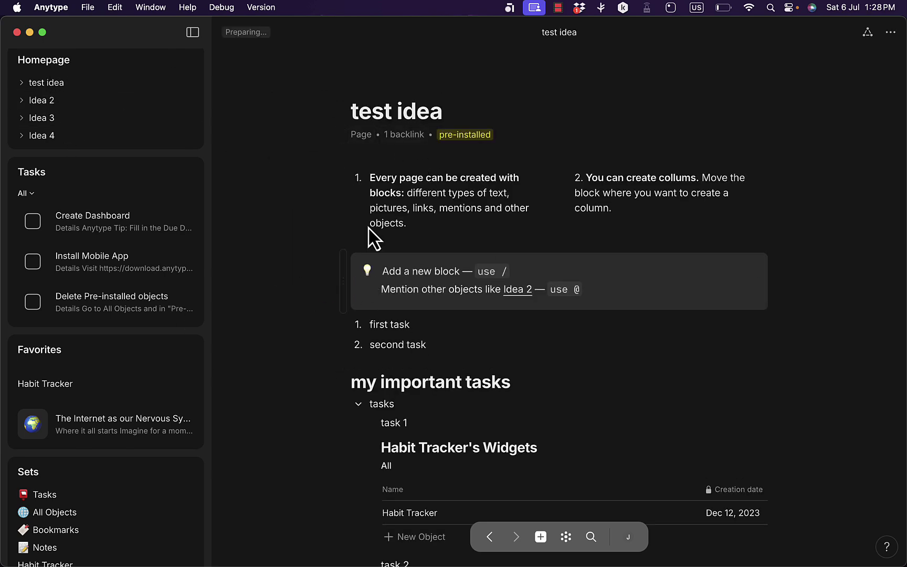
scroll(453, 384, down, 5)
scroll(459, 397, down, 1)
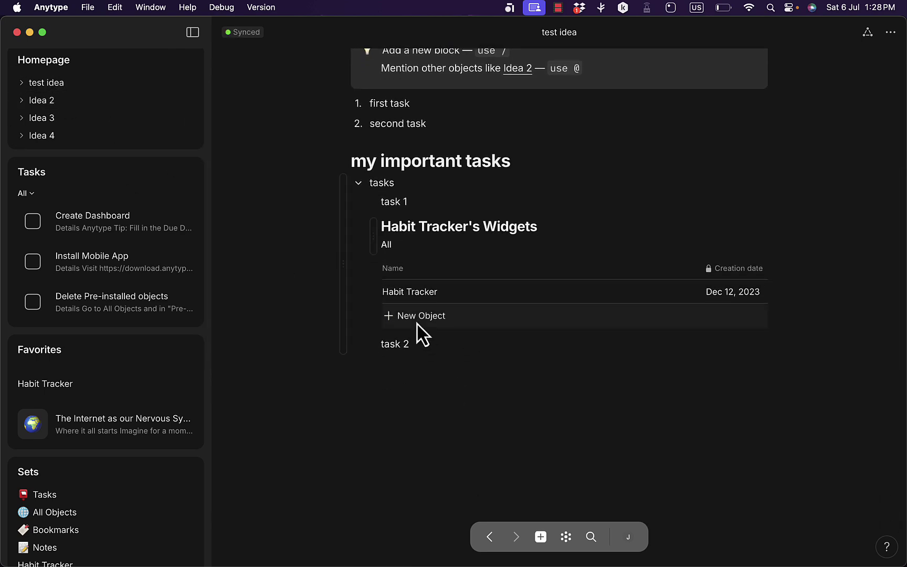
Open the Habit Tracker set from the test idea page's inline table, then close its preview.
click(423, 293)
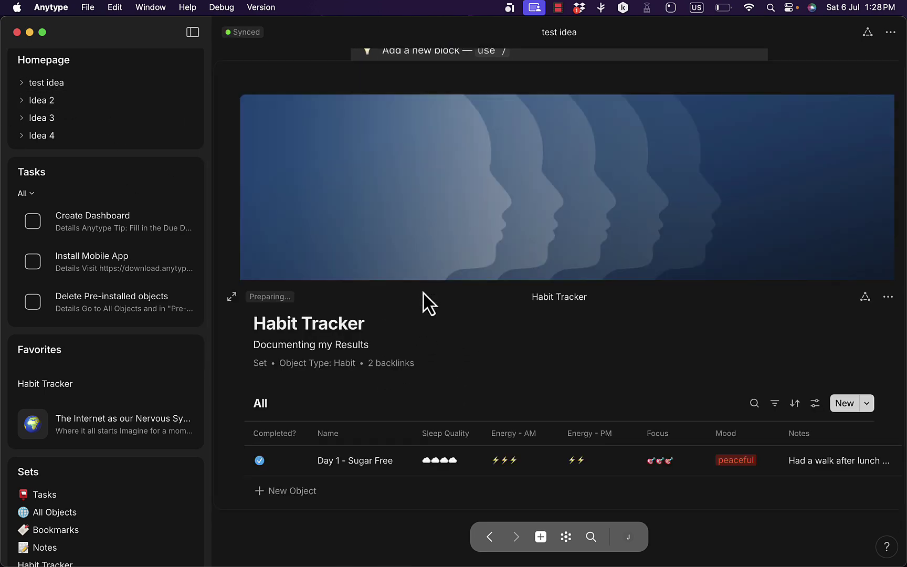
scroll(415, 367, down, 2)
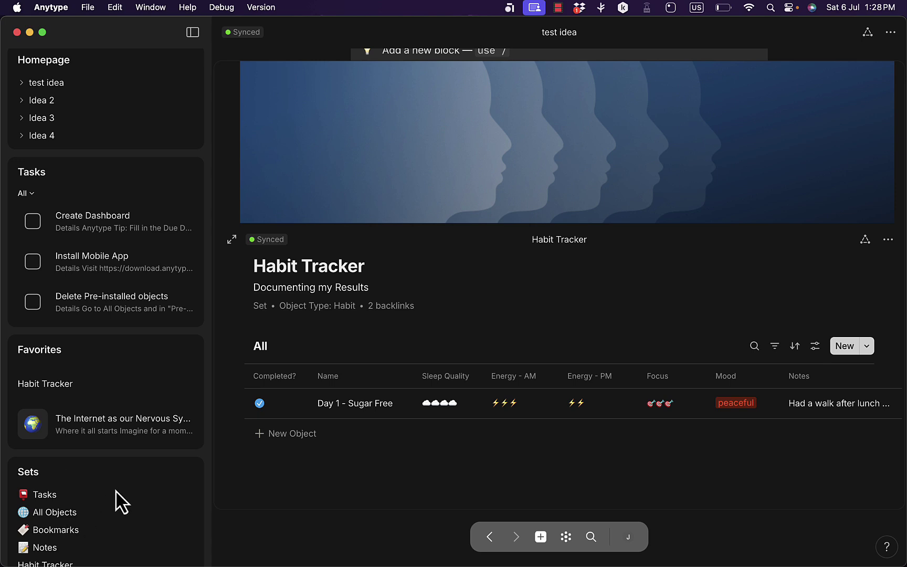
key(Escape)
scroll(116, 494, down, 5)
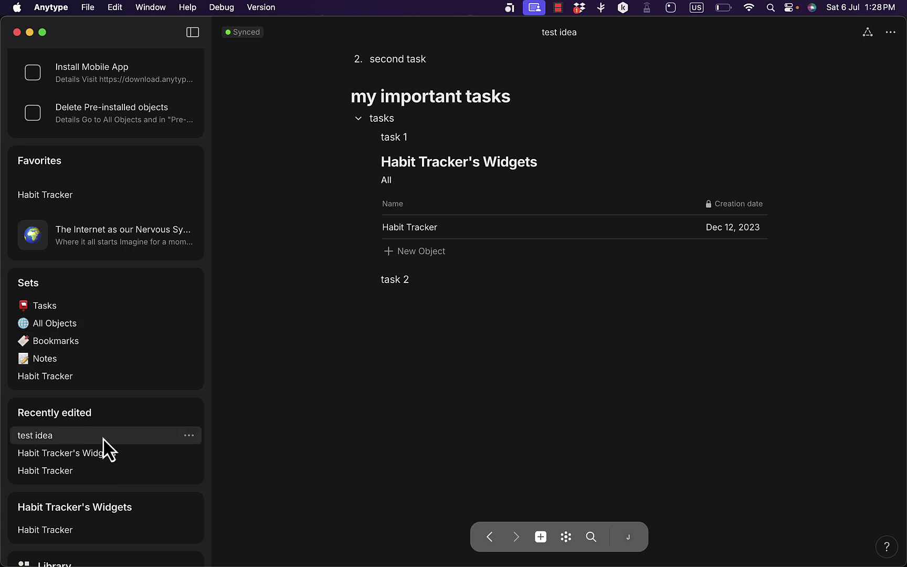
Open the Library and scroll through its list of object Types.
scroll(105, 449, down, 3)
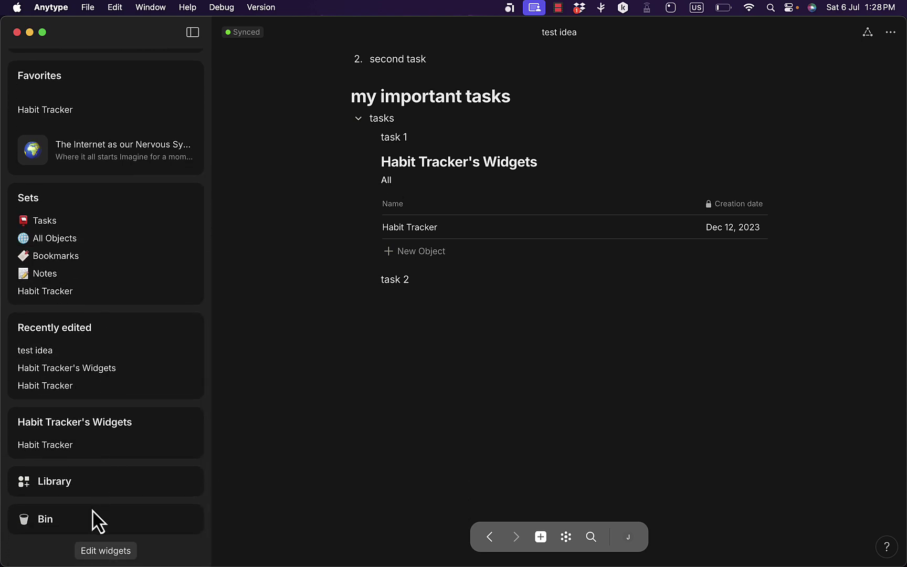
click(55, 481)
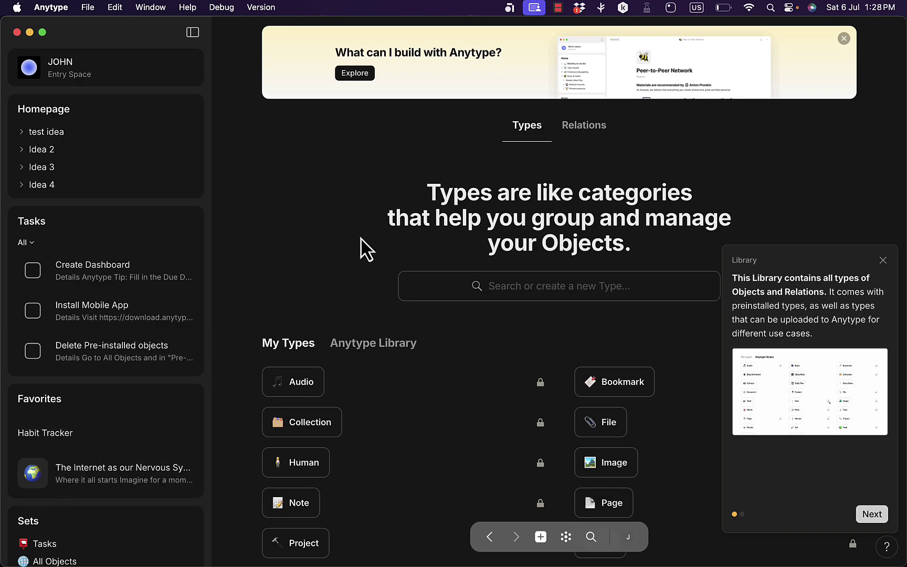
scroll(366, 250, down, 3)
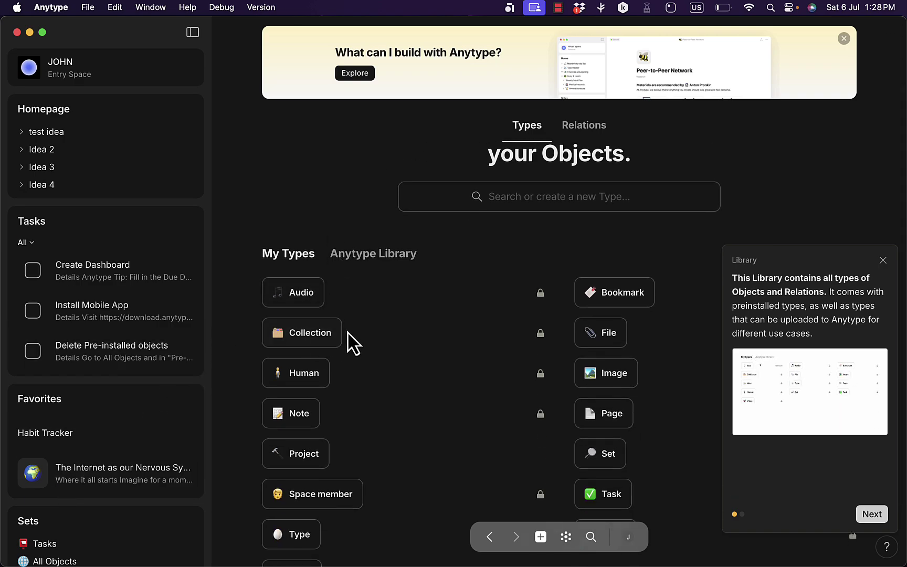
scroll(530, 377, down, 1)
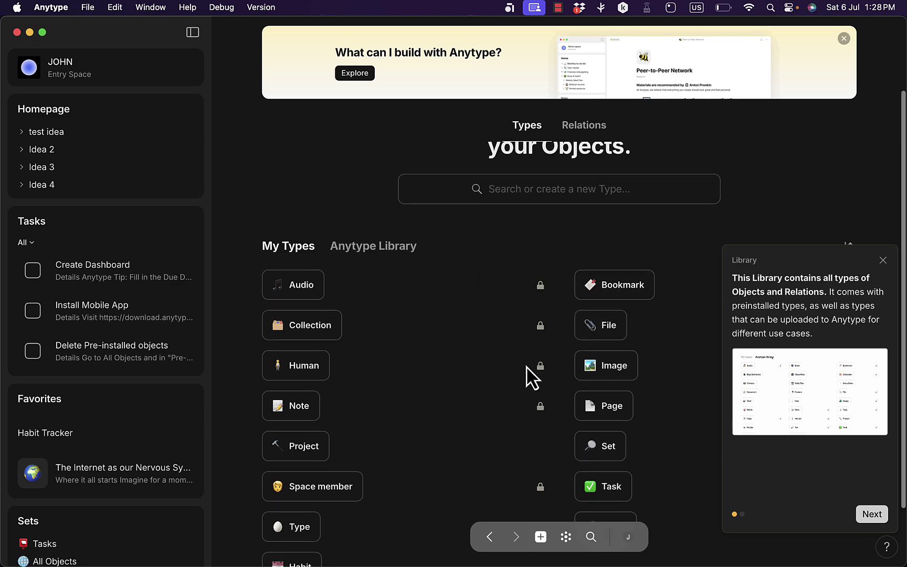
scroll(530, 376, down, 2)
scroll(527, 378, up, 5)
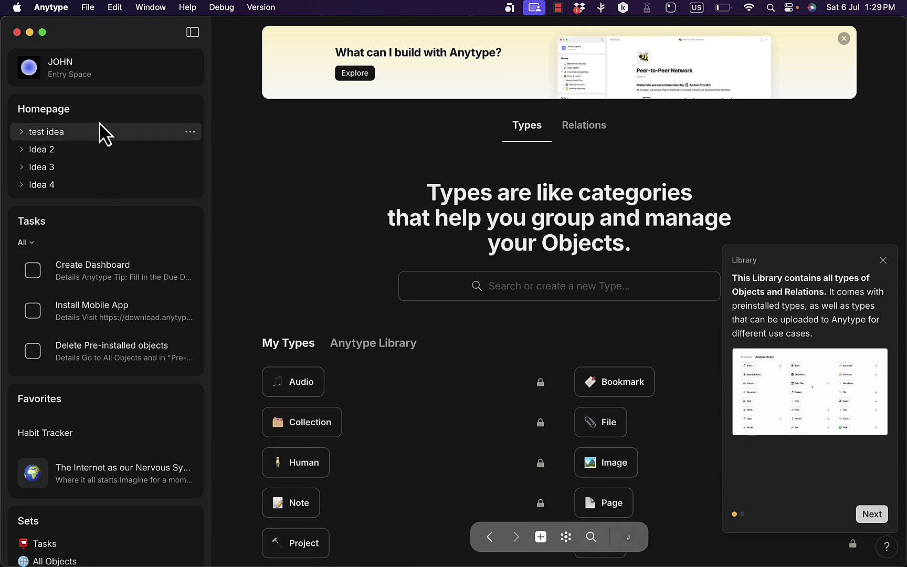
Look over the JOHN space's settings, then close them.
click(68, 81)
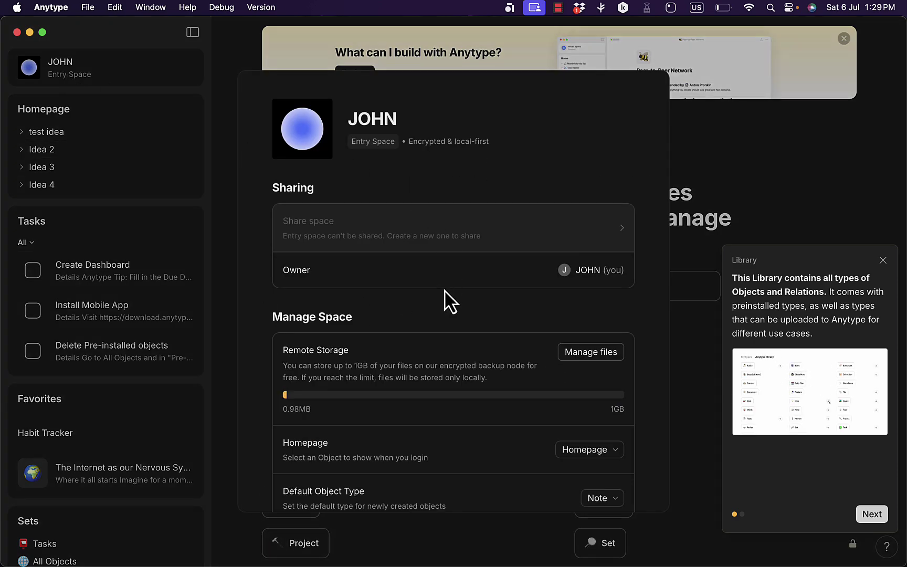
scroll(448, 302, down, 10)
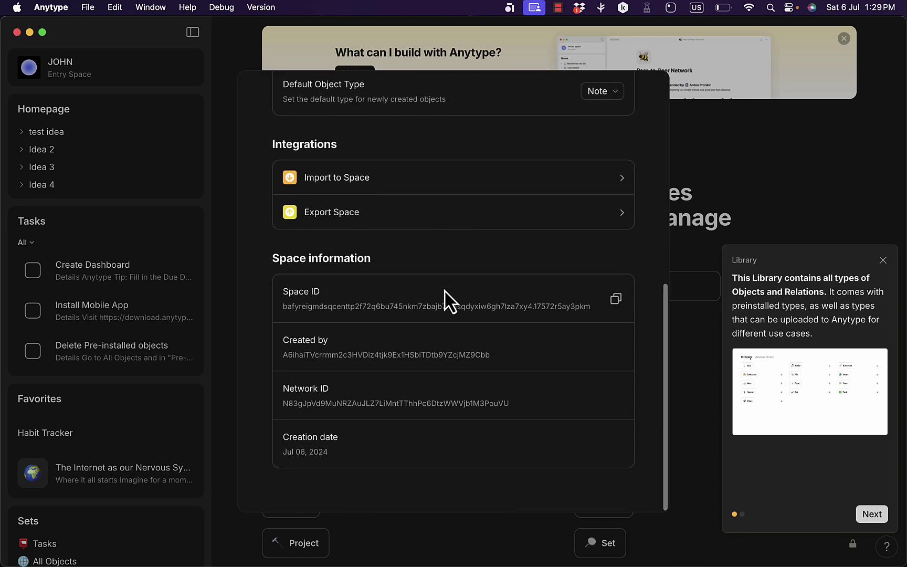
scroll(447, 300, up, 10)
click(757, 199)
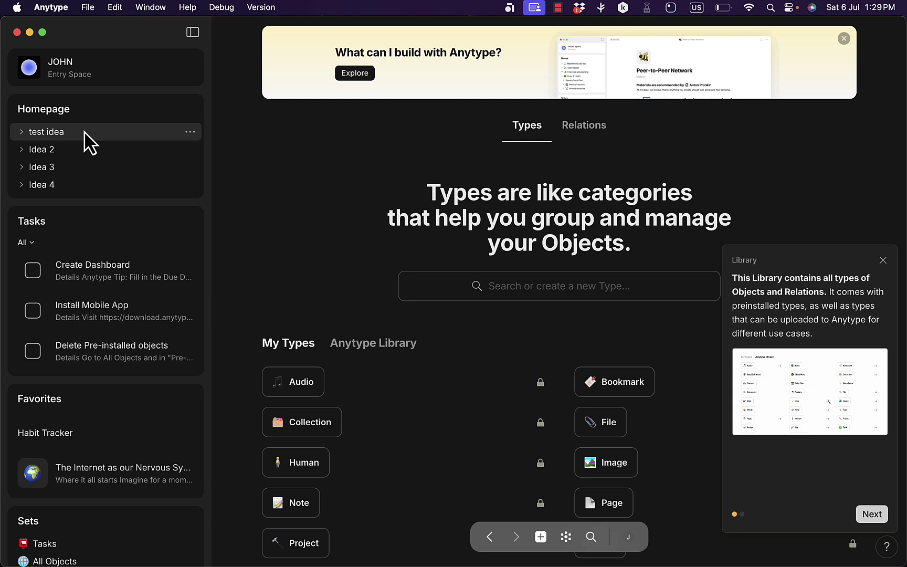
From the Homepage dashboard, add a new empty object beneath the Homepage.
click(65, 118)
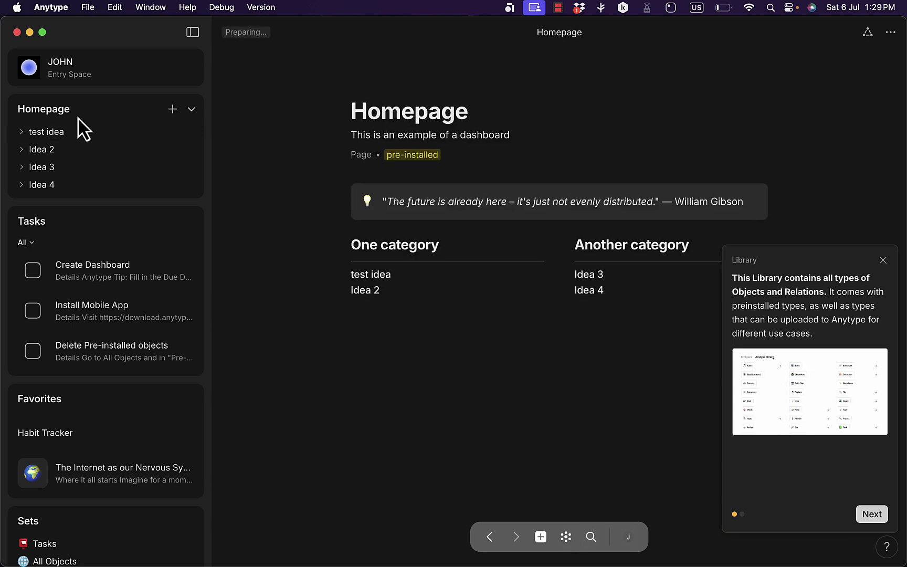
click(174, 112)
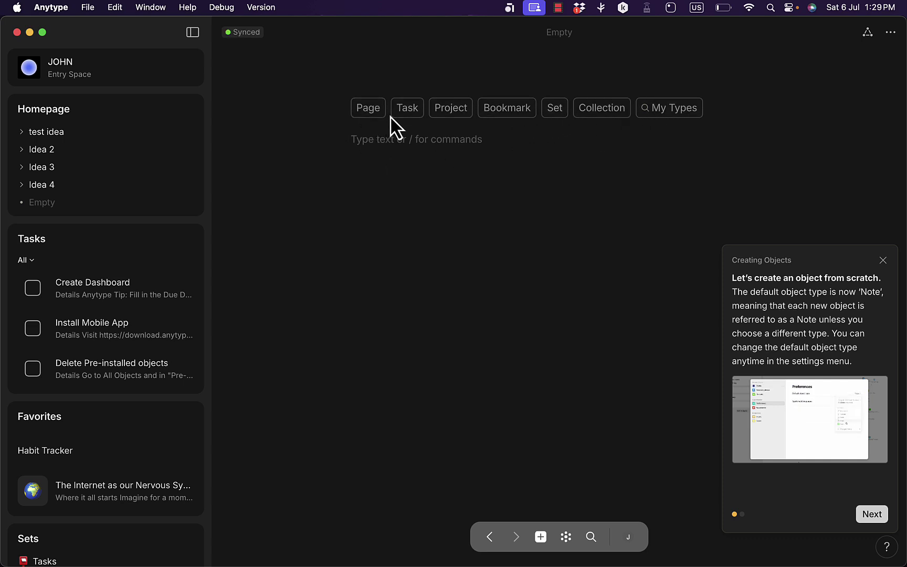
Make the new object a Project titled 'my project' and dismiss the template tip.
click(454, 112)
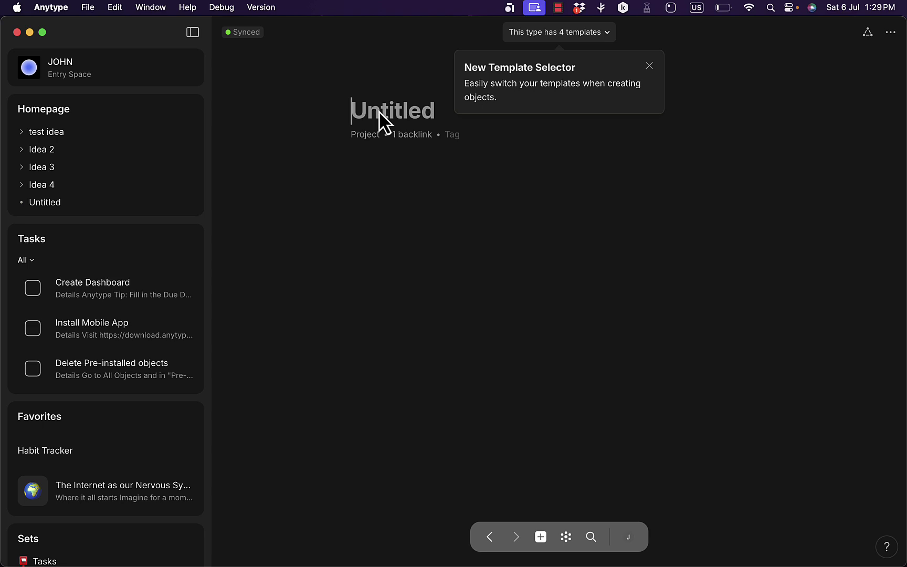
text(my project)
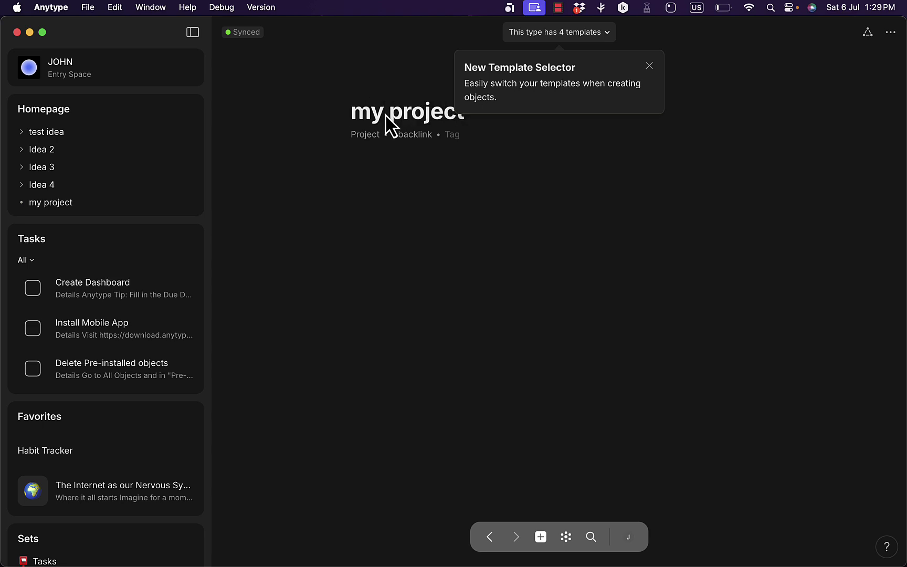
click(375, 176)
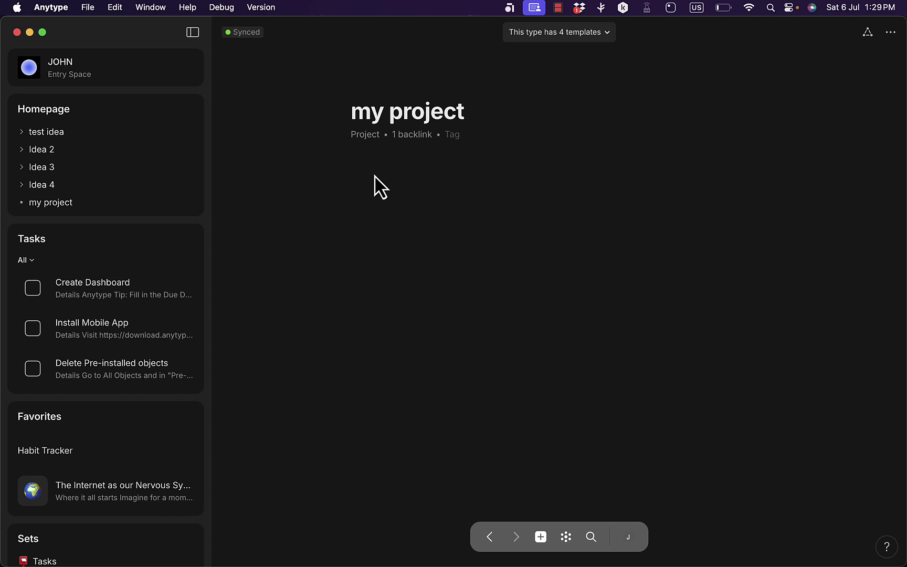
Start a block below the title and bring up the slash menu's table options.
click(373, 173)
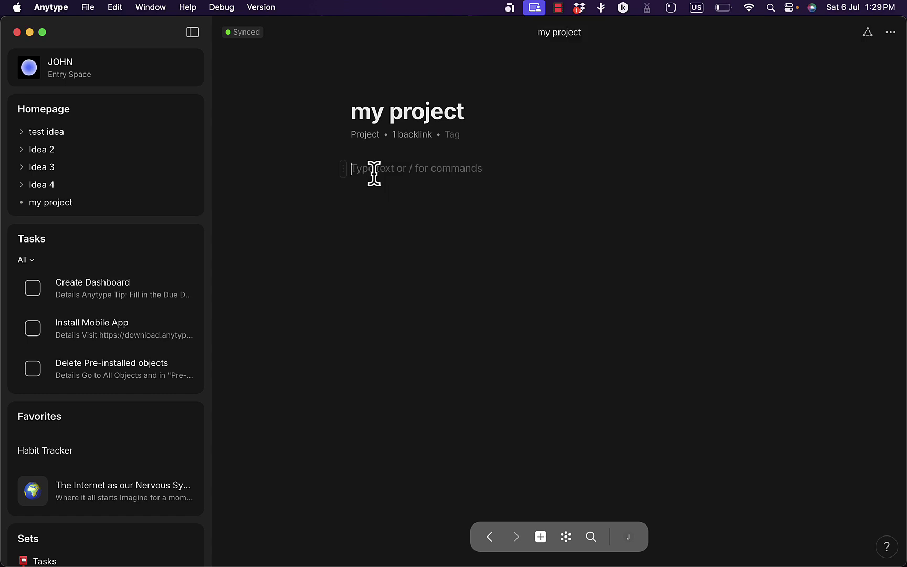
text(/)
scroll(441, 286, down, 10)
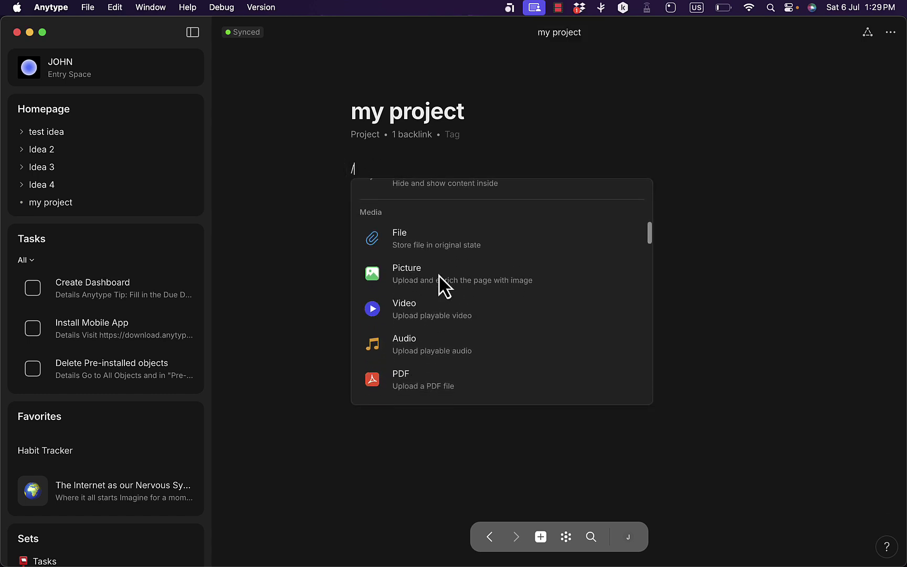
scroll(440, 286, down, 20)
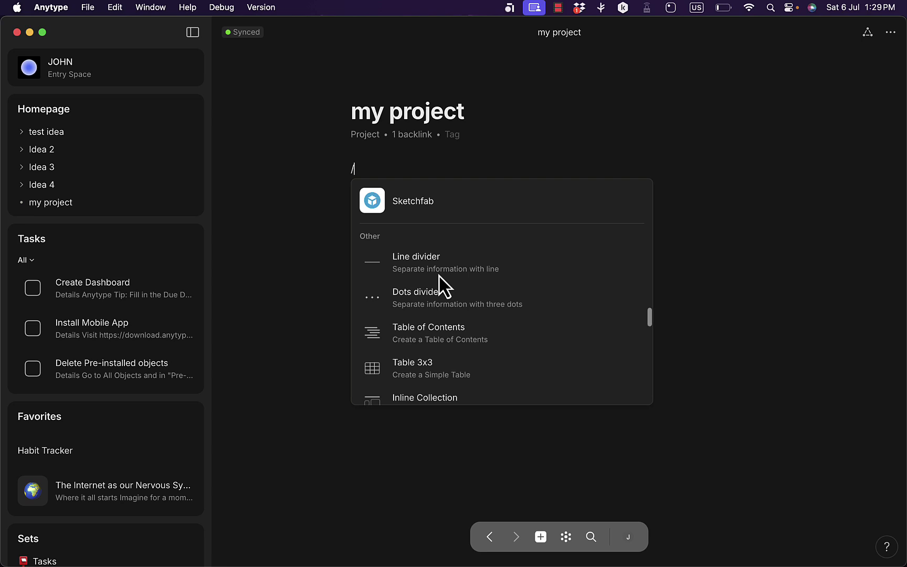
Insert a 3x3 table and grow it to four rows and four columns.
click(436, 252)
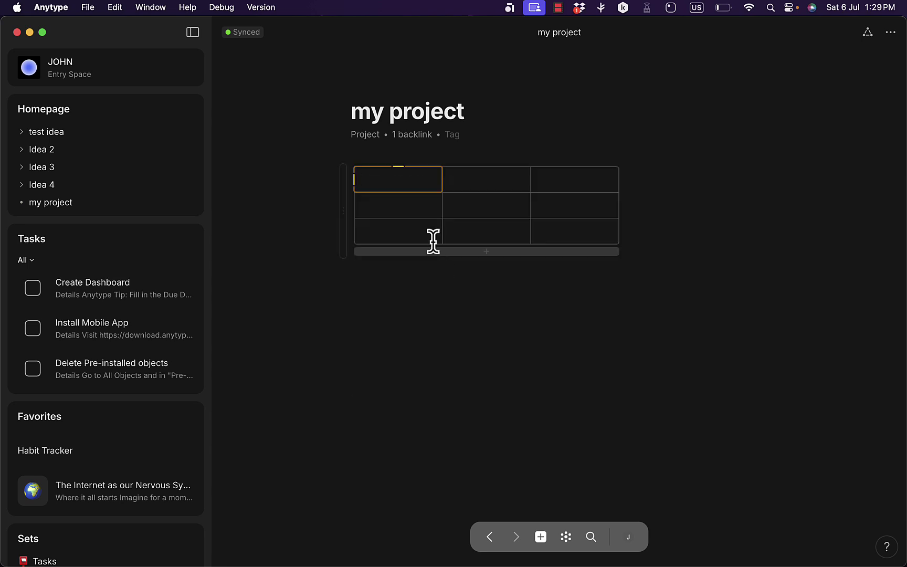
click(483, 252)
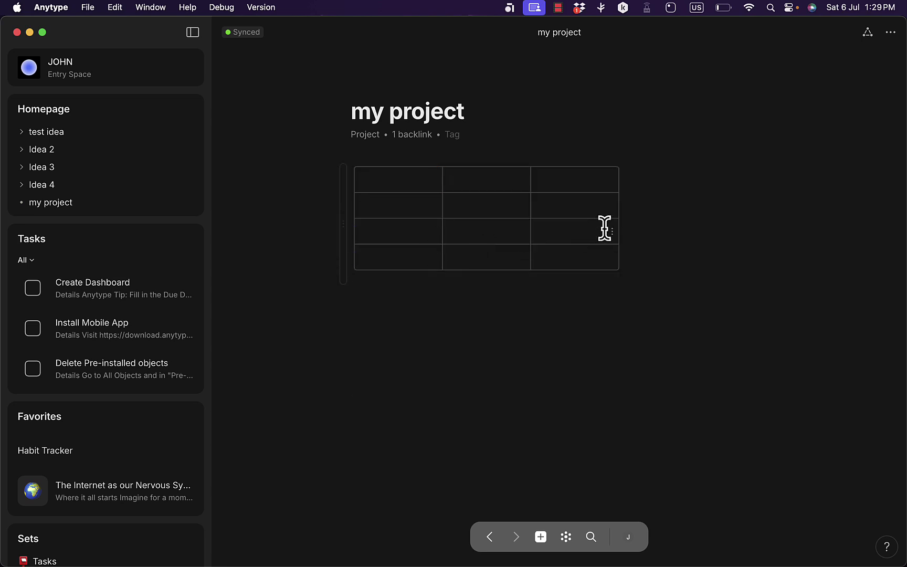
click(627, 226)
Try dragging the first column and the table block, leaving them in their original places.
click(411, 178)
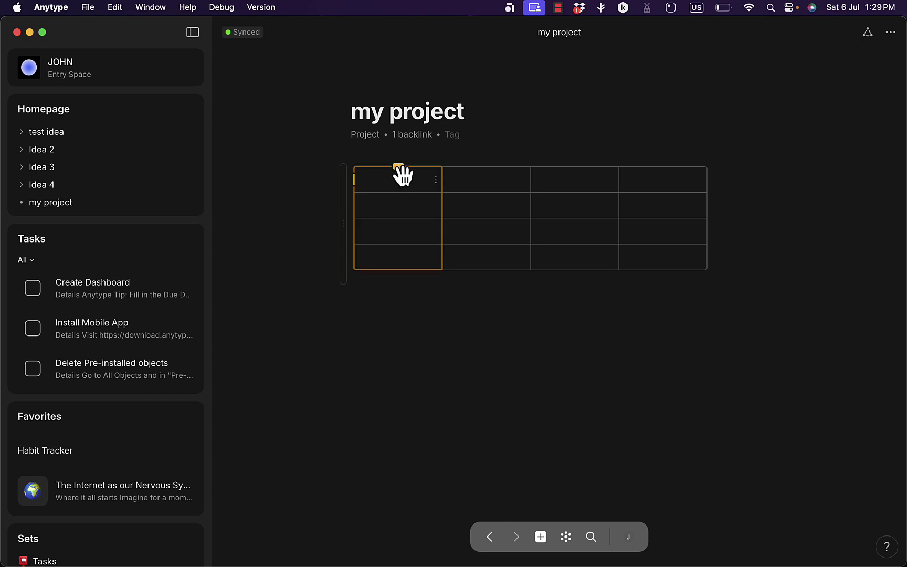
drag(400, 173, 628, 172)
drag(404, 175, 396, 166)
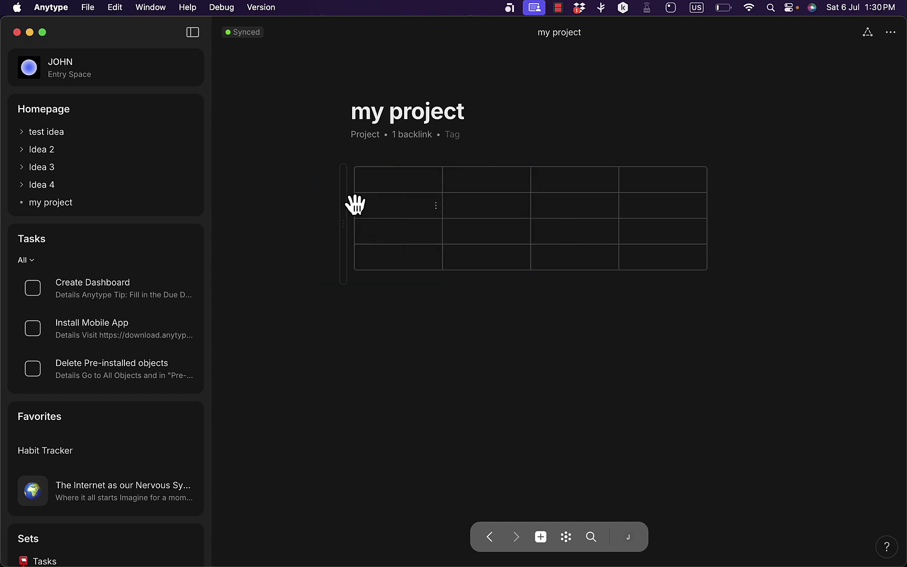
drag(347, 234, 346, 314)
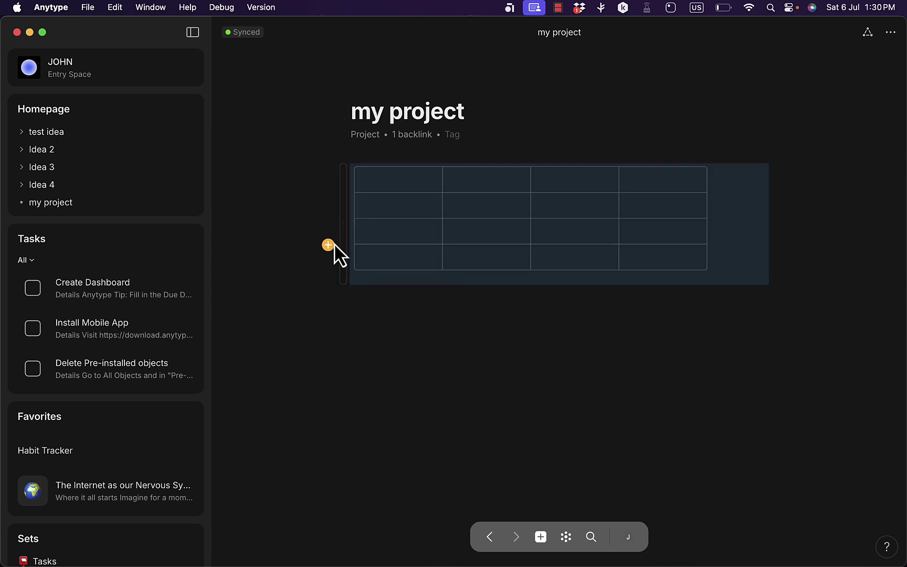
Add a 'shout out to myself' callout, move it above the 4x4 table, and leave an empty line below.
click(328, 244)
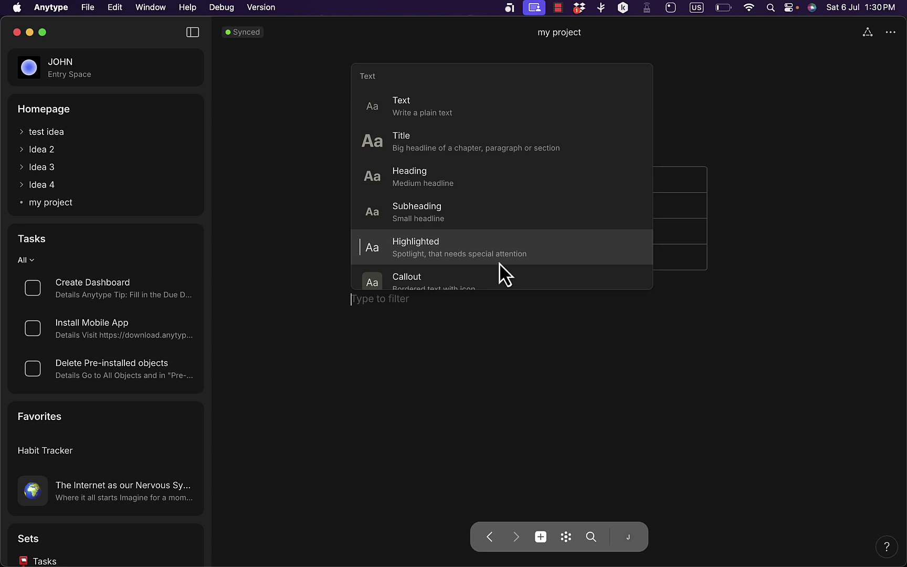
click(496, 280)
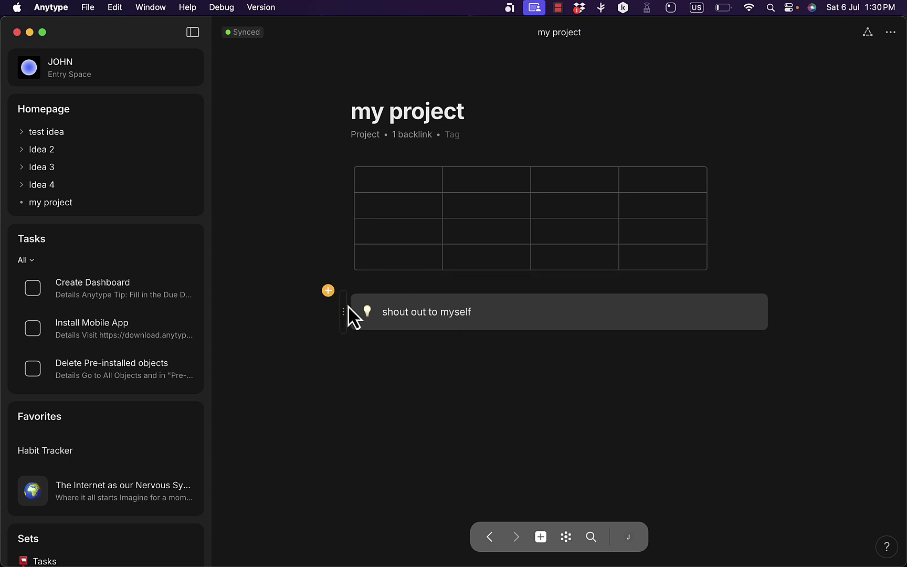
drag(343, 311, 329, 278)
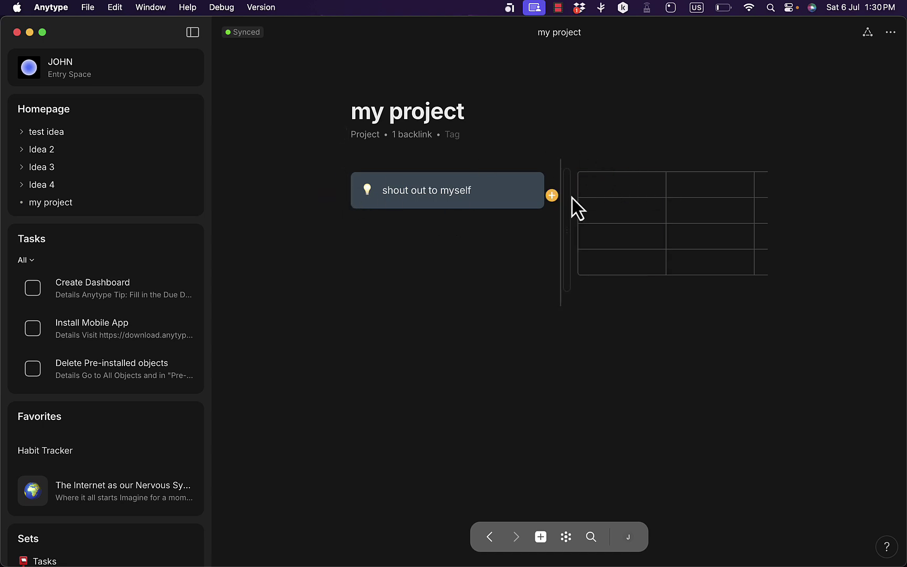
drag(571, 202, 374, 273)
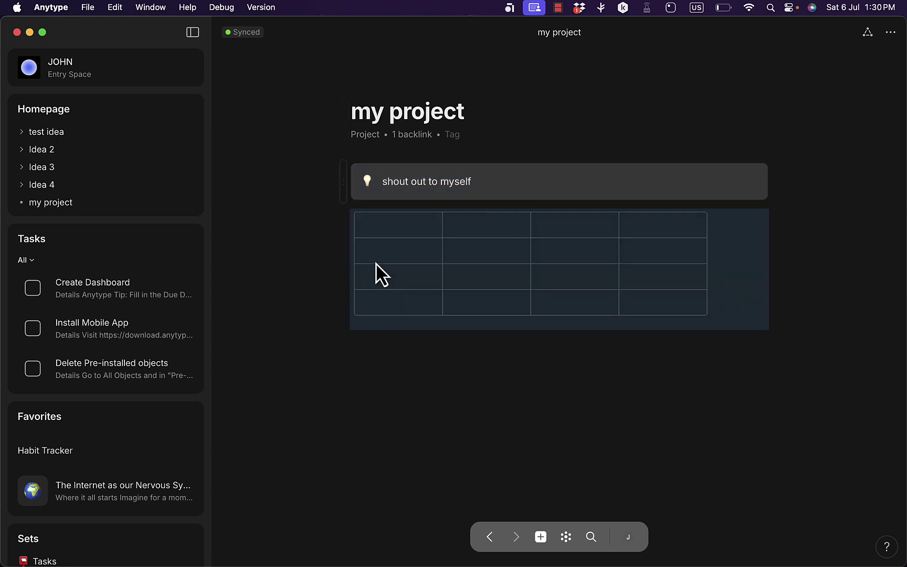
click(412, 359)
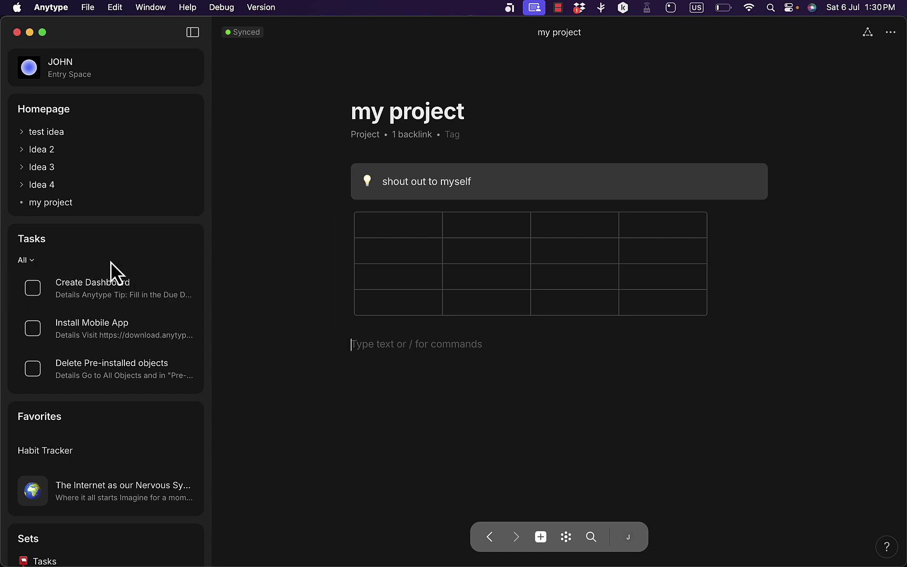
scroll(111, 262, down, 5)
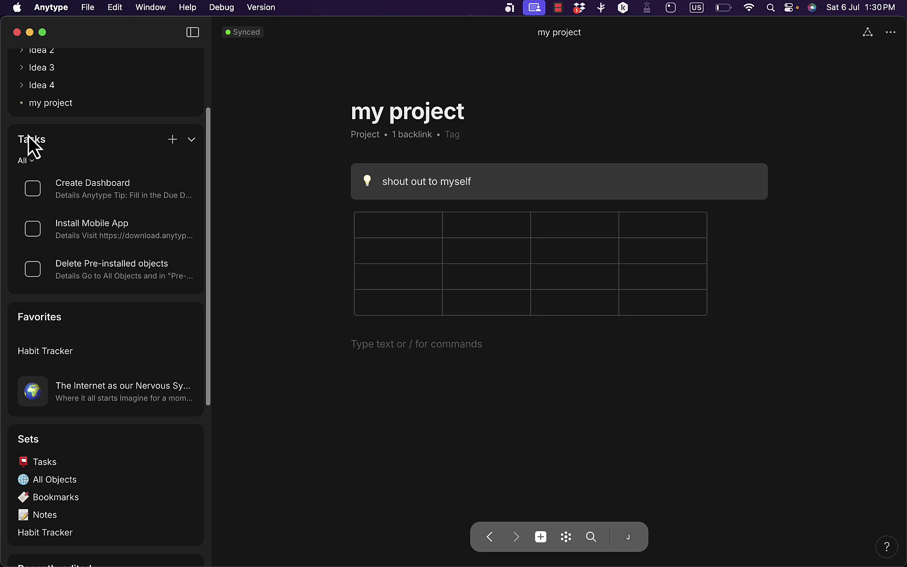
Review the Create Dashboard, Install Mobile App and Delete Pre-installed objects tasks in turn.
click(111, 203)
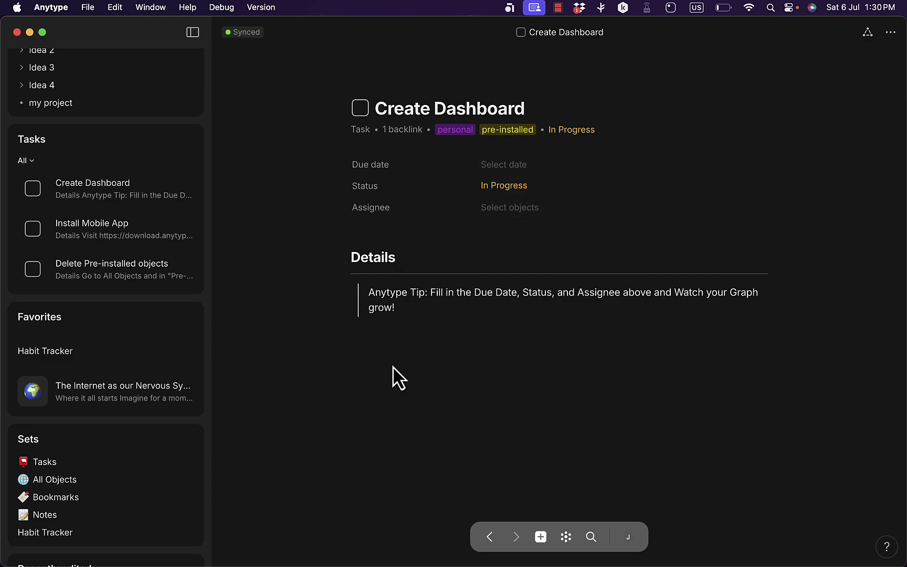
click(116, 226)
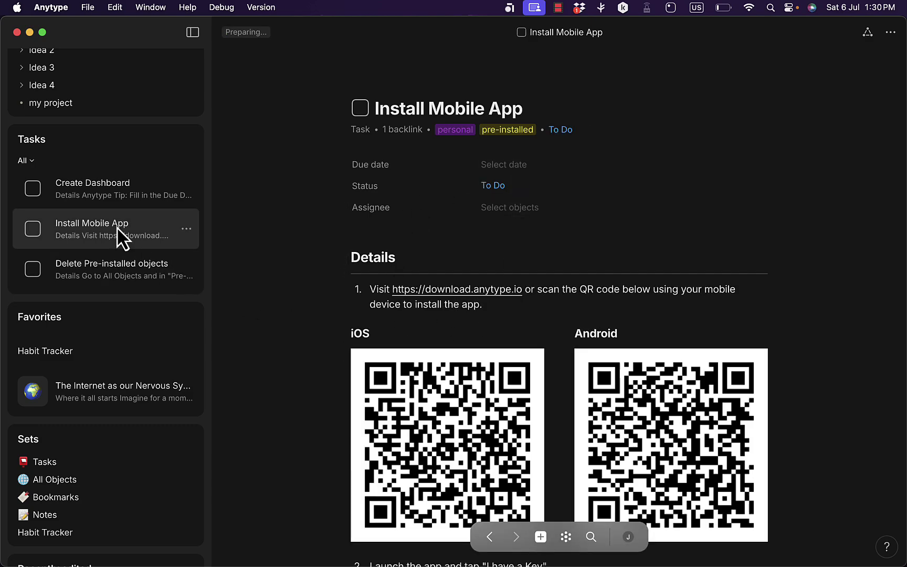
scroll(360, 361, down, 6)
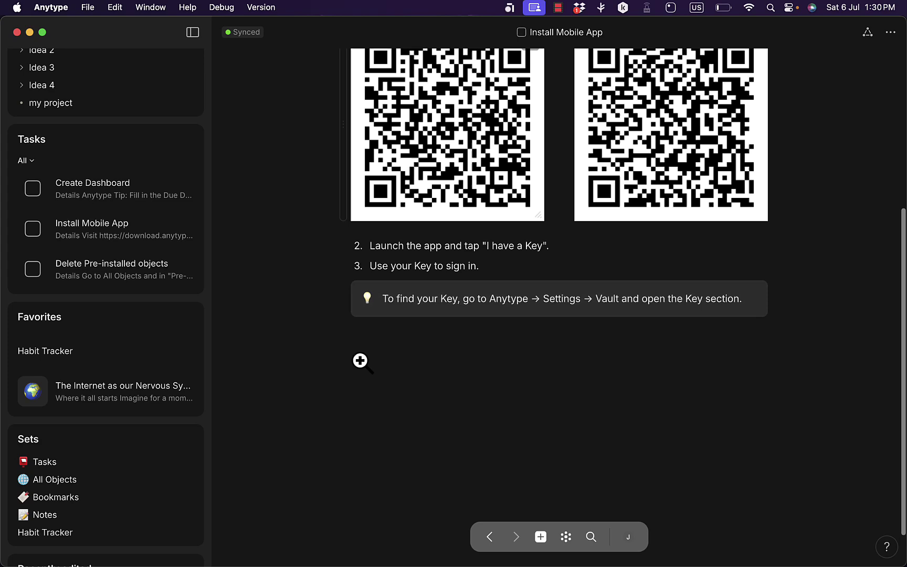
click(119, 273)
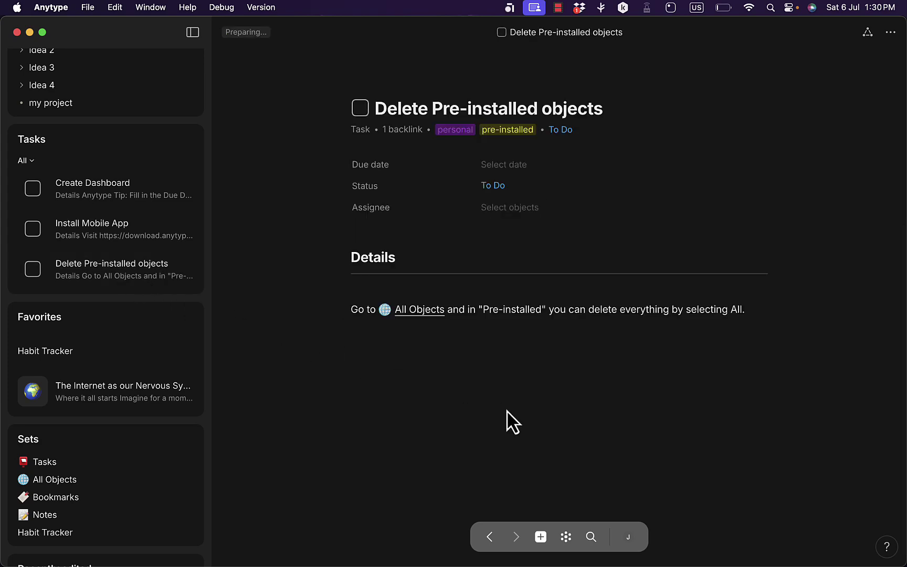
scroll(507, 420, down, 3)
scroll(507, 420, up, 3)
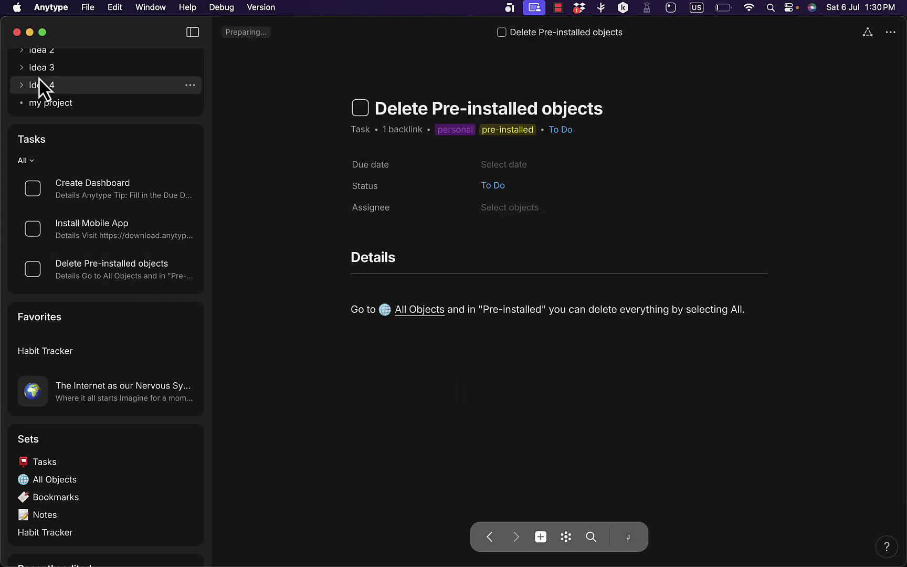
scroll(105, 105, up, 3)
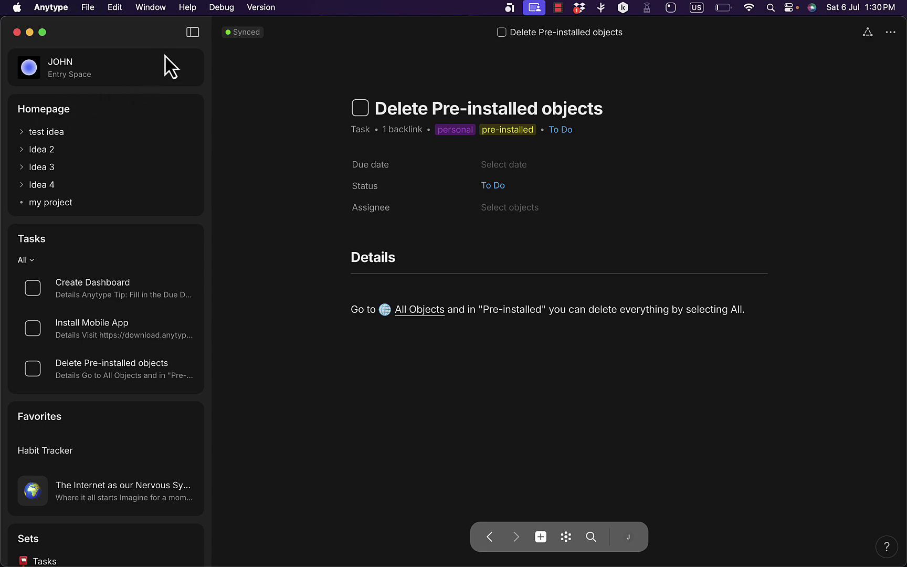
scroll(113, 197, down, 2)
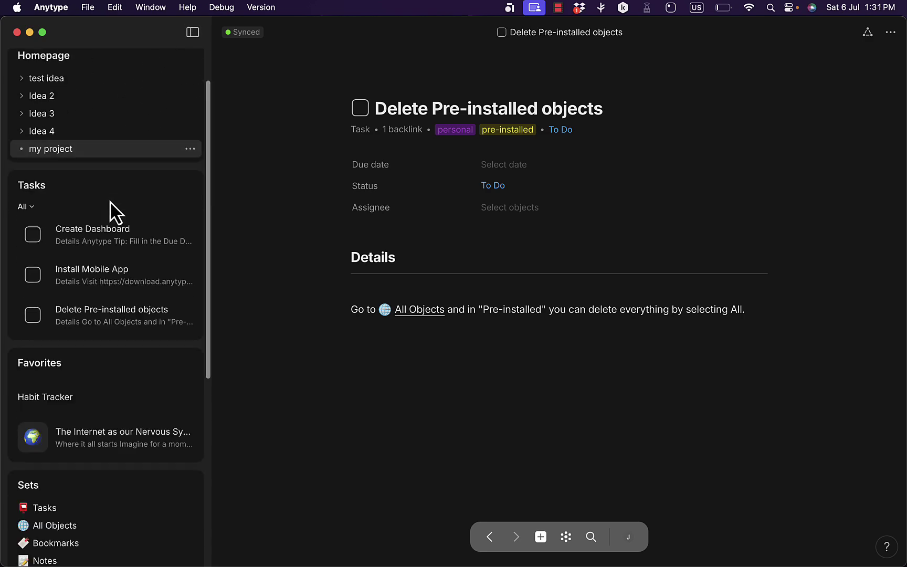
scroll(111, 203, down, 10)
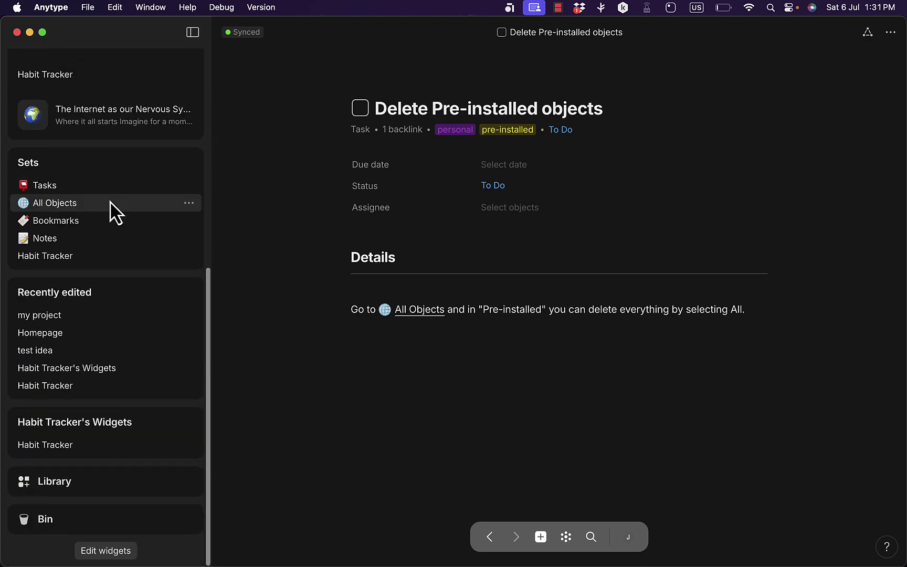
Browse the new widget's source, appearance and number options without adding it, then open Library Types.
click(114, 560)
scroll(100, 517, down, 1)
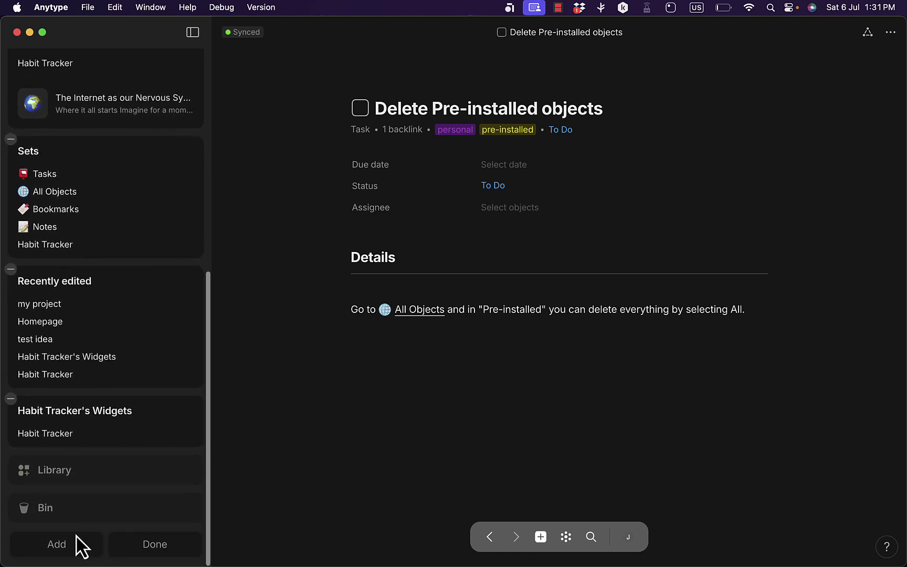
click(76, 541)
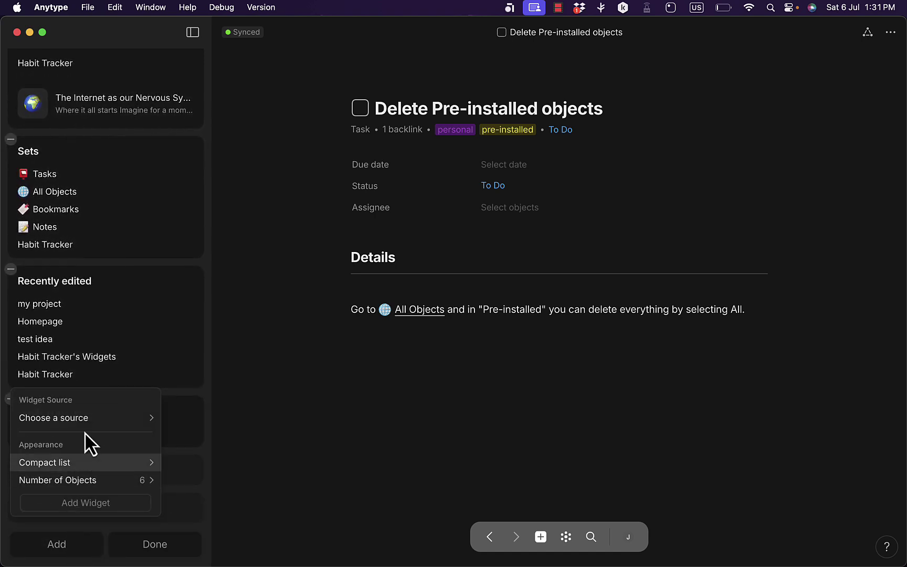
mouse_move(90, 416)
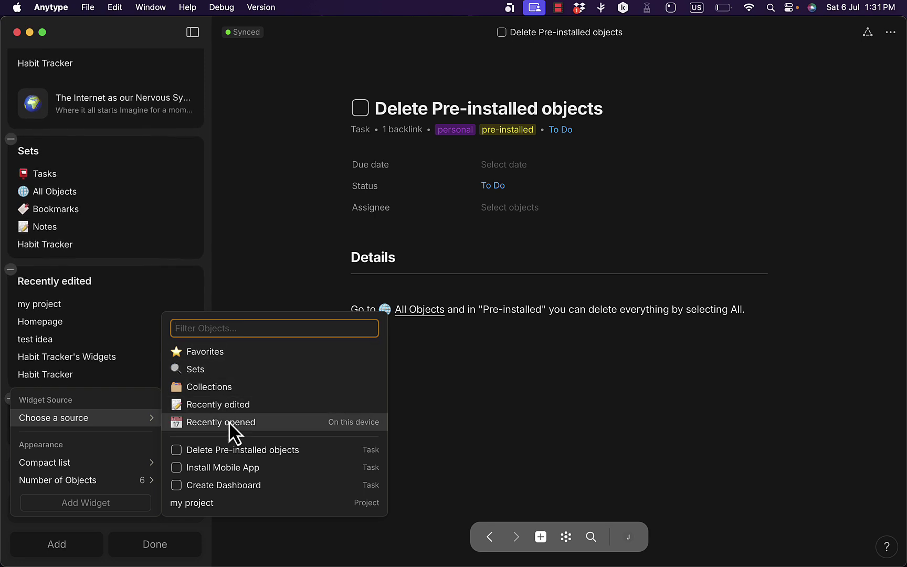
mouse_move(96, 464)
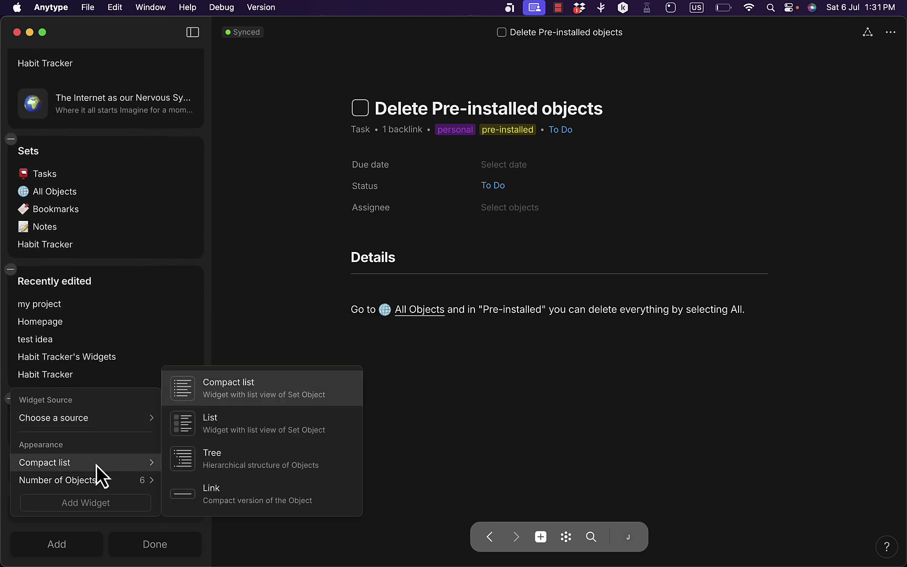
mouse_move(101, 486)
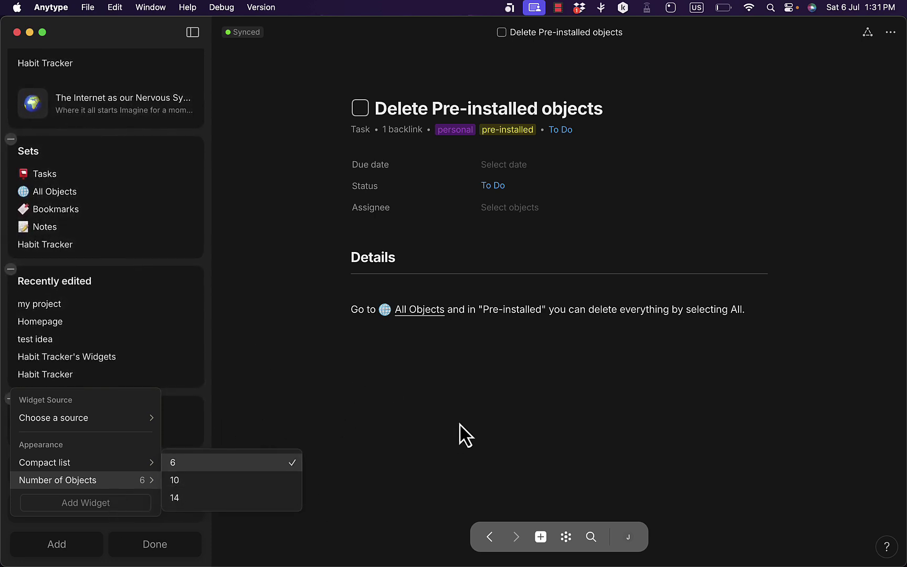
click(471, 413)
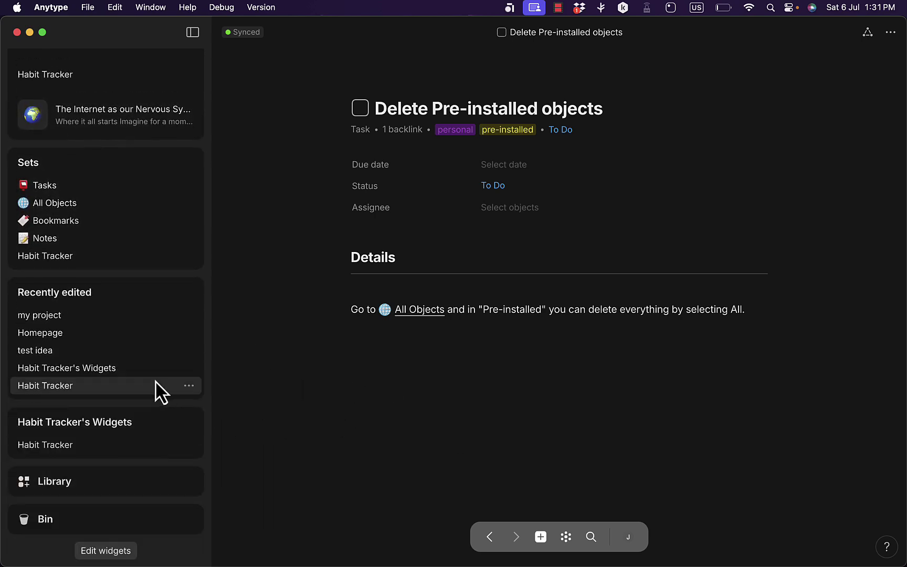
click(103, 484)
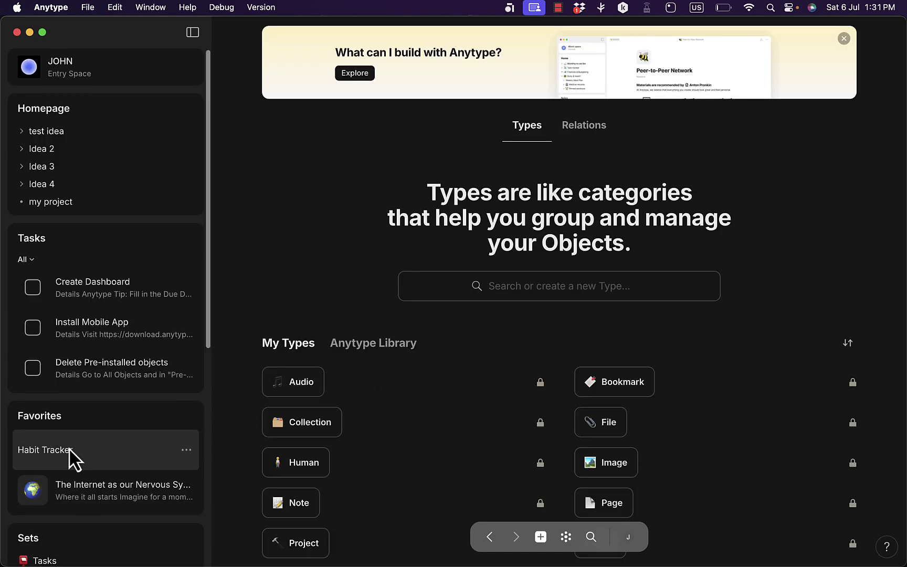
scroll(68, 448, down, 10)
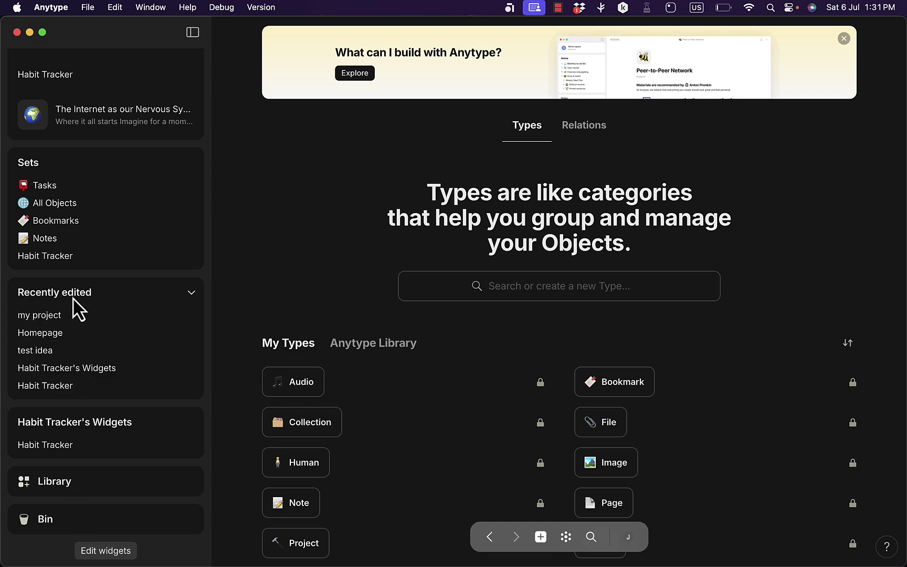
scroll(119, 298, up, 10)
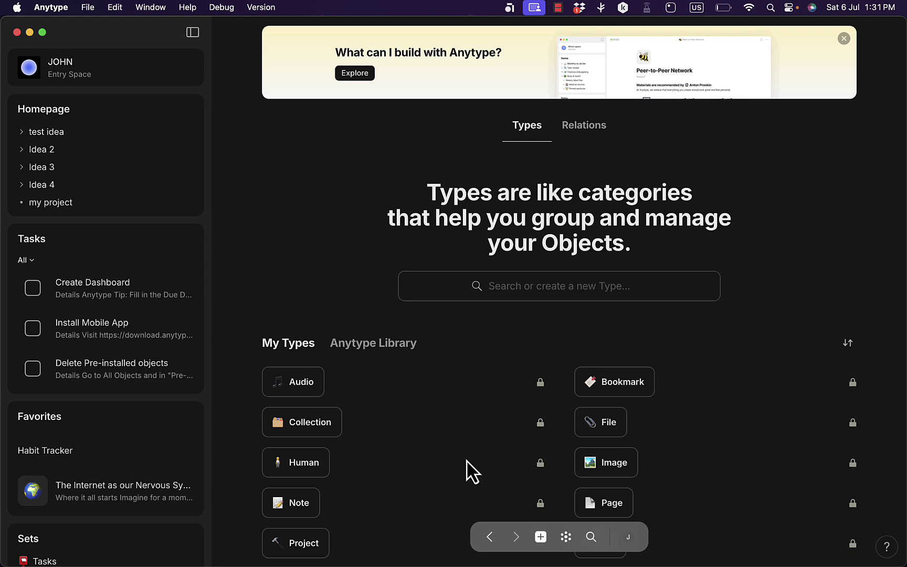
scroll(466, 462, down, 4)
scroll(466, 461, up, 4)
mouse_move(541, 537)
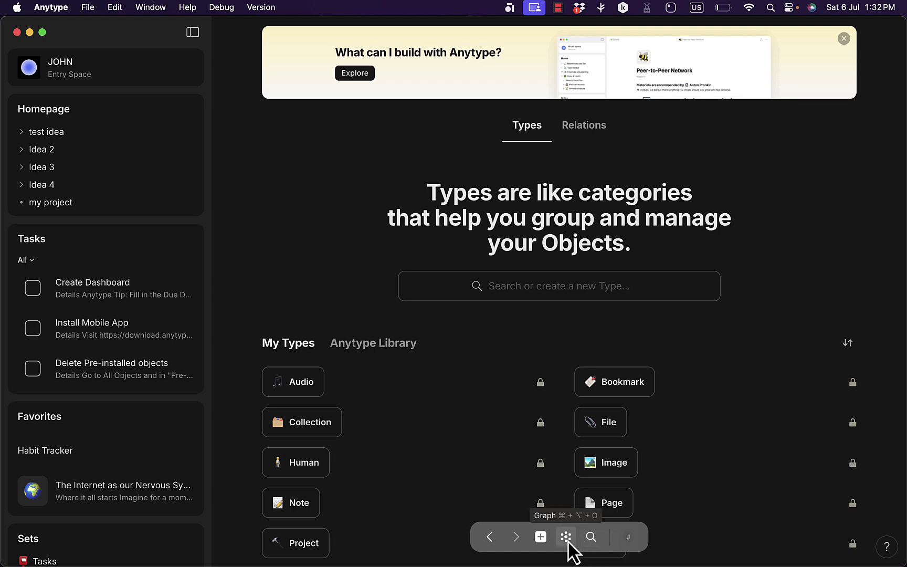
Open the space's Graph view and drag the Create Dashboard and Idea 2 nodes apart.
click(567, 540)
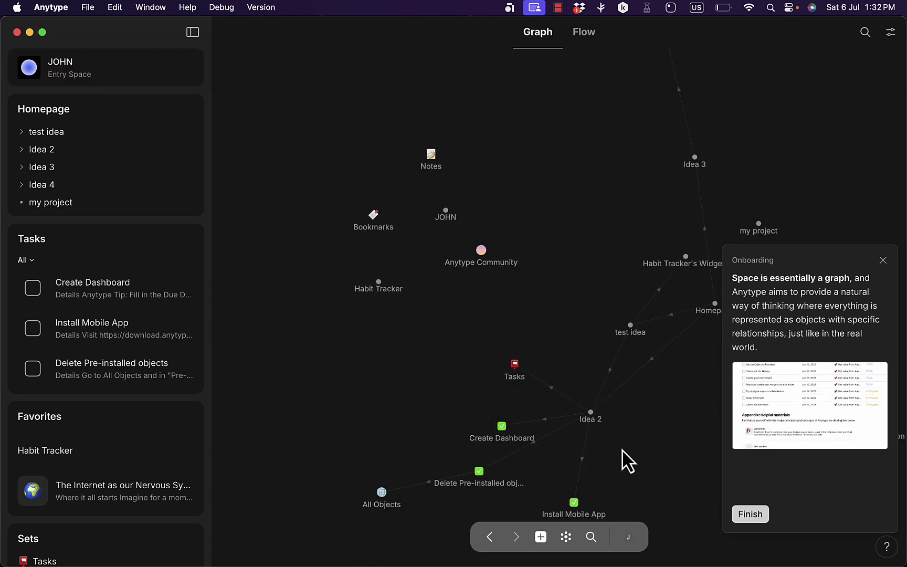
mouse_move(504, 427)
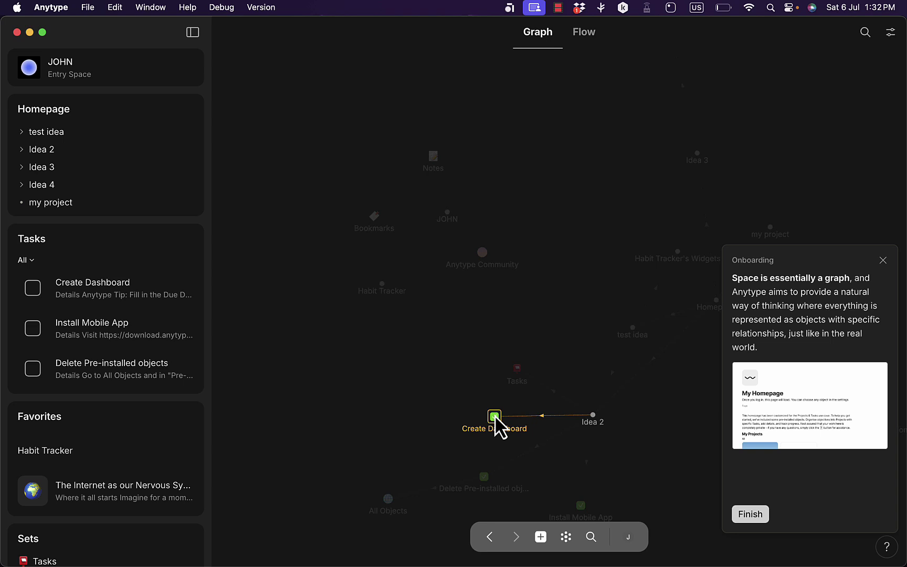
drag(494, 414, 451, 357)
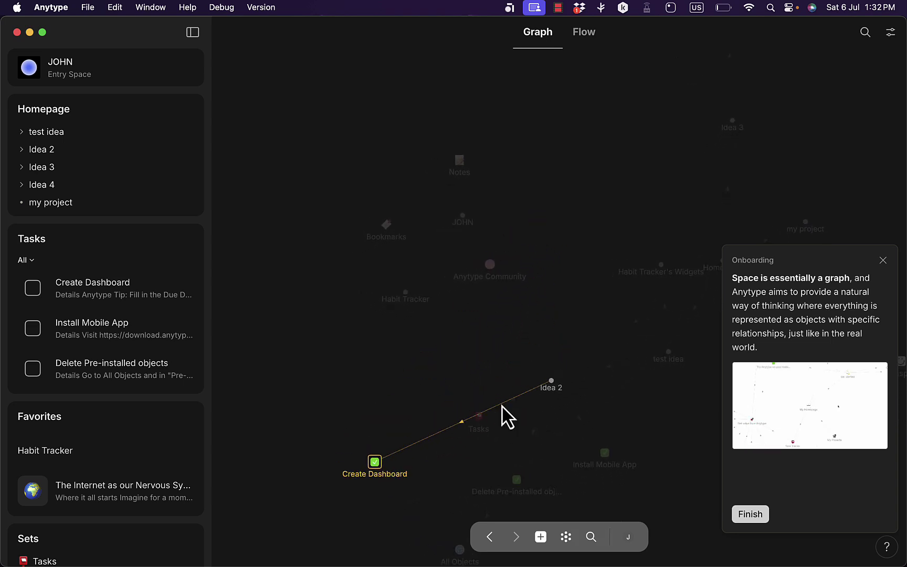
drag(501, 405, 437, 434)
mouse_move(585, 404)
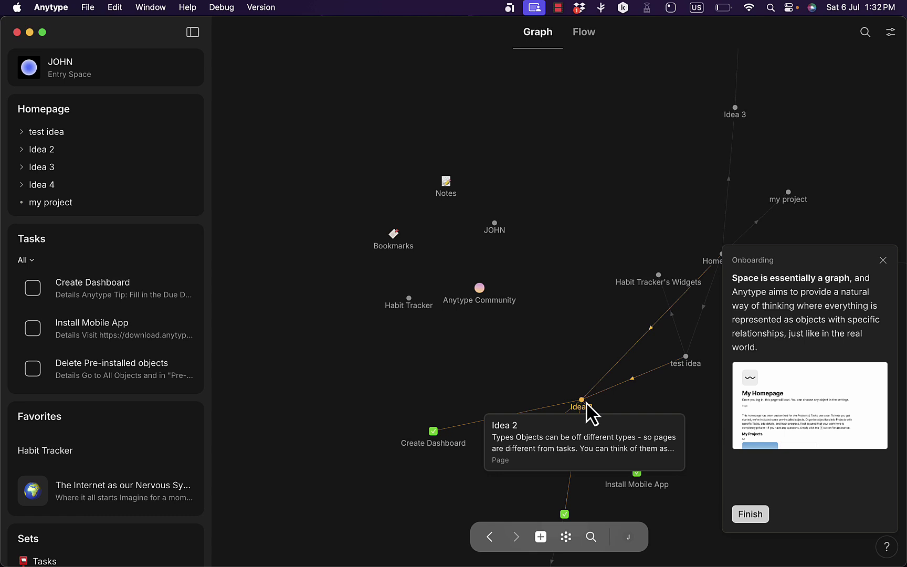
drag(589, 414, 619, 419)
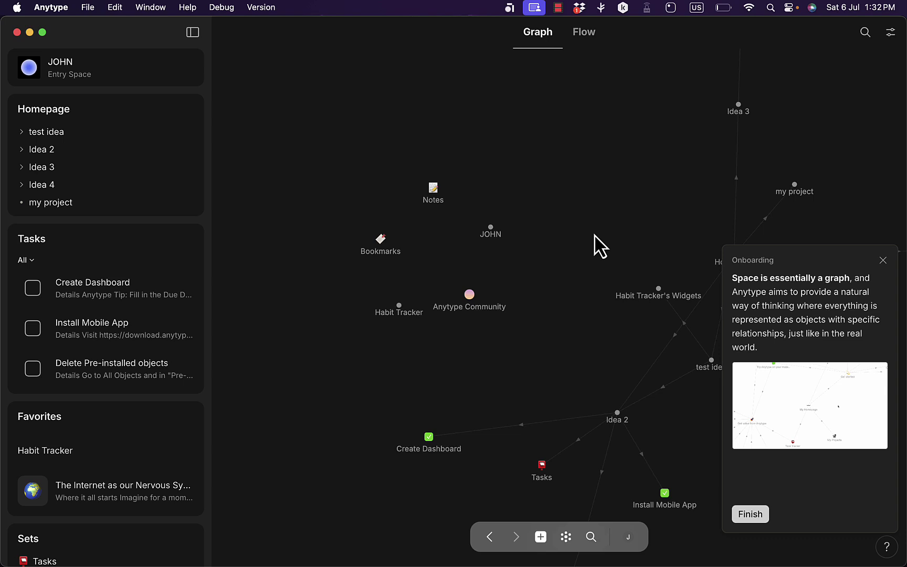
Switch to the Flow view, return to Graph, and zoom out.
click(584, 32)
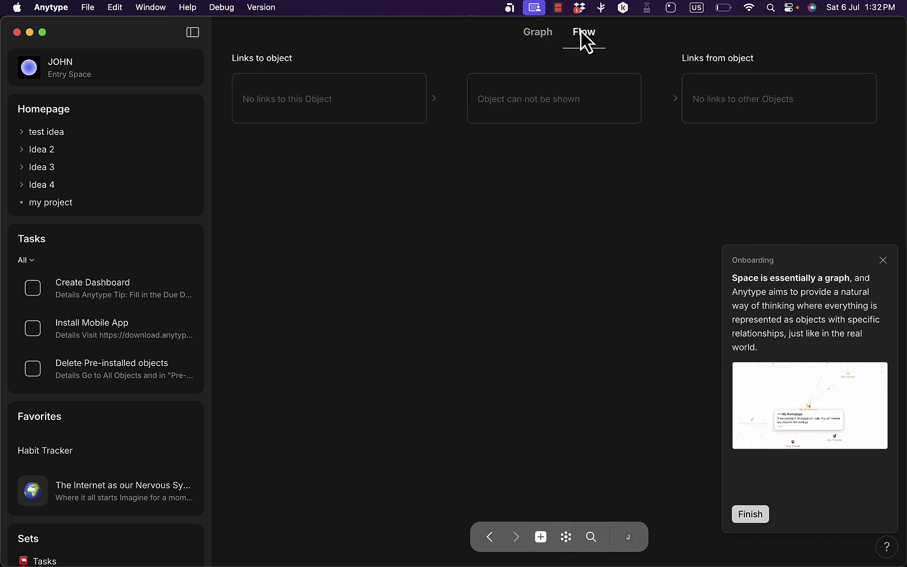
click(535, 32)
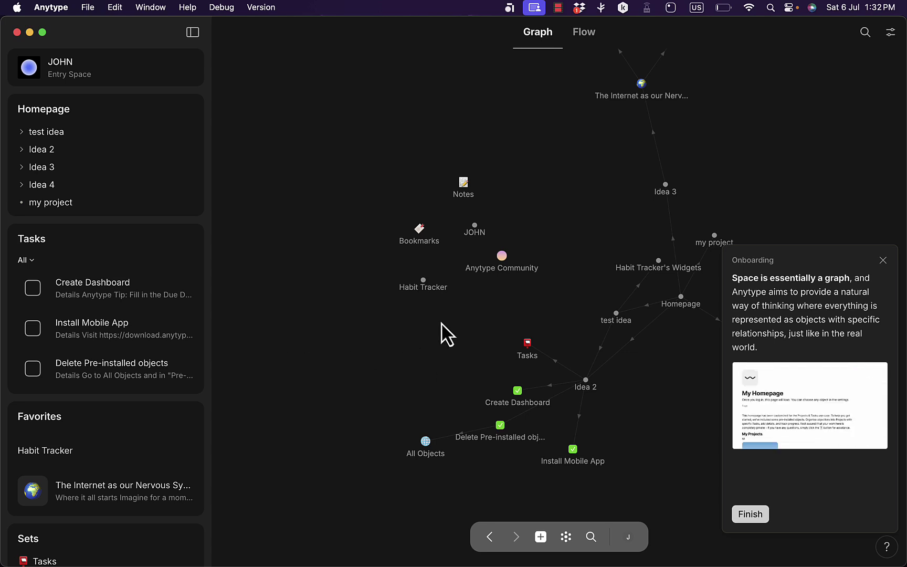
scroll(446, 334, down, 5)
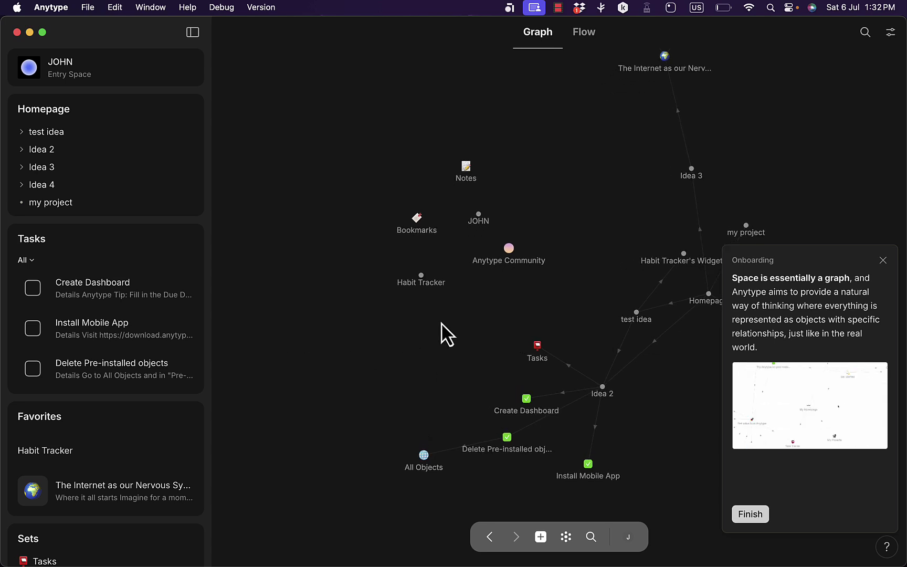